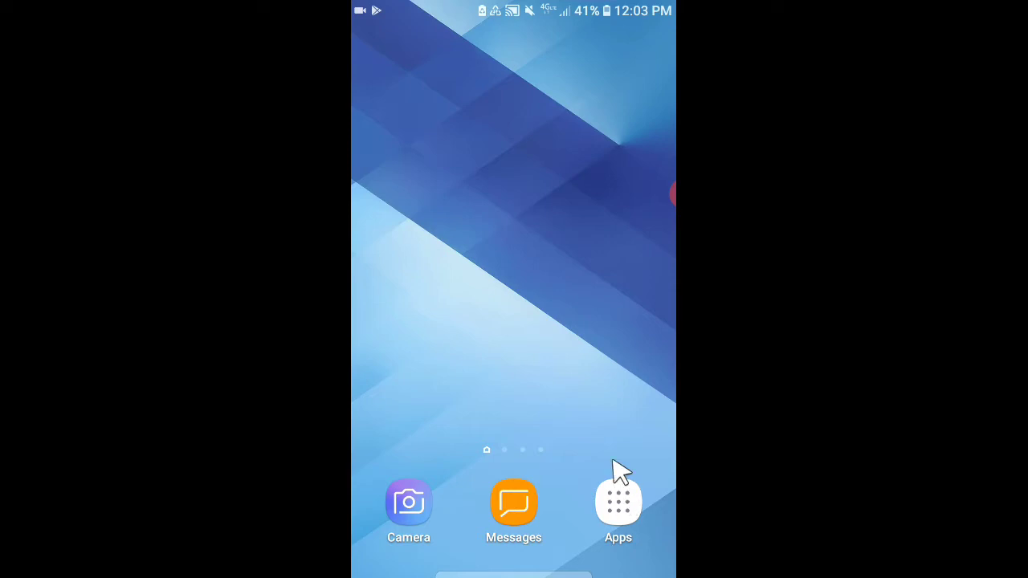
# Launch the ExaGear Windows emulator from the app drawer
pyautogui.click(636, 496)
pyautogui.scroll(-1, 636, 495)
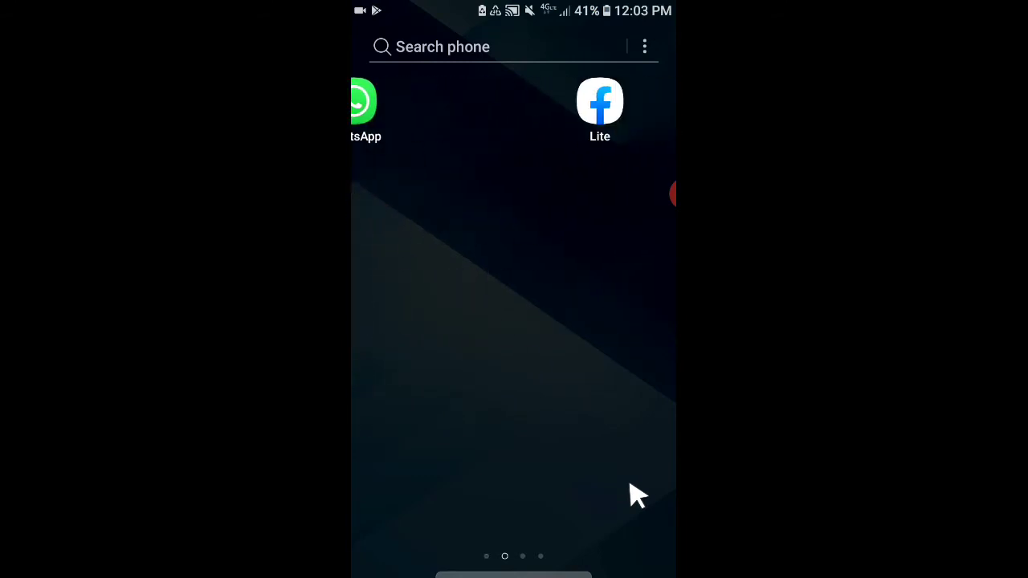
pyautogui.scroll(-2, 636, 495)
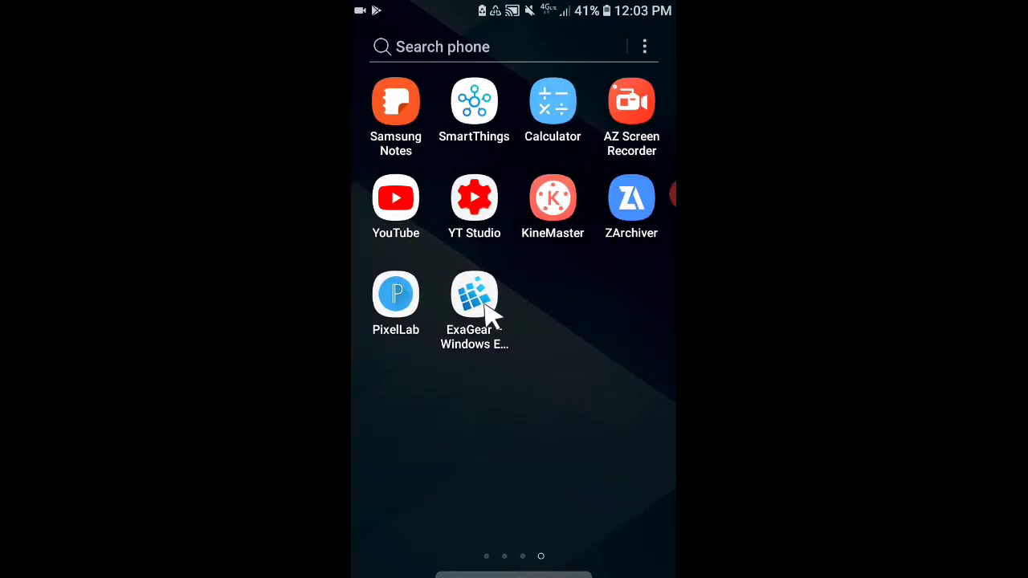
pyautogui.click(486, 305)
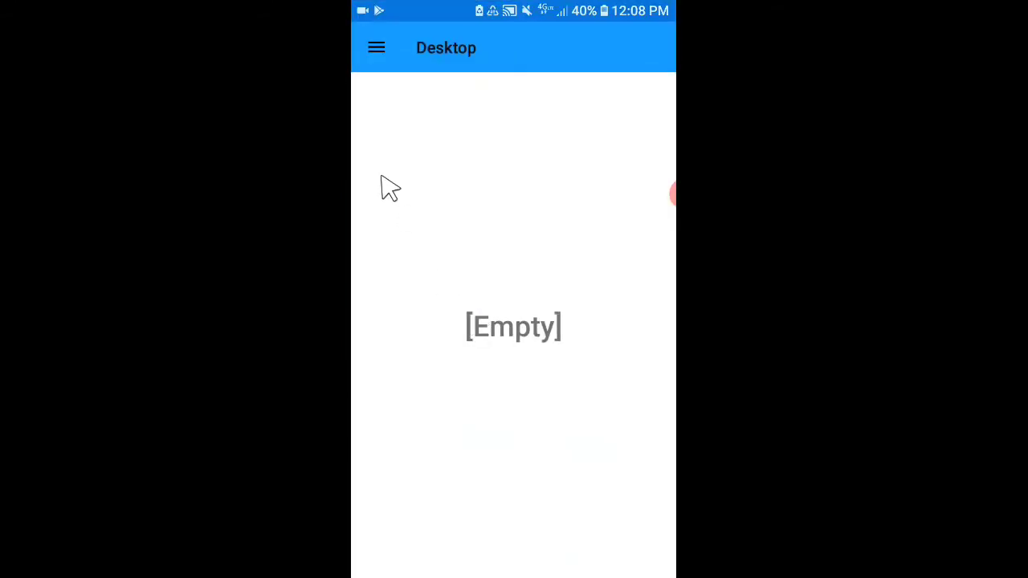
# Run Explorer in Container_1 from Manage Containers
pyautogui.click(375, 48)
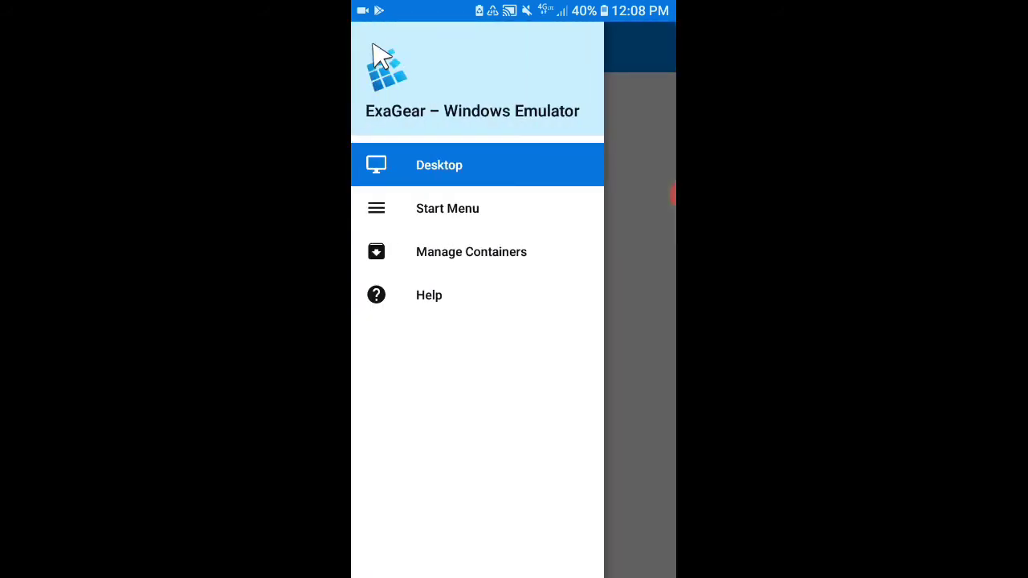
pyautogui.click(412, 259)
pyautogui.click(659, 95)
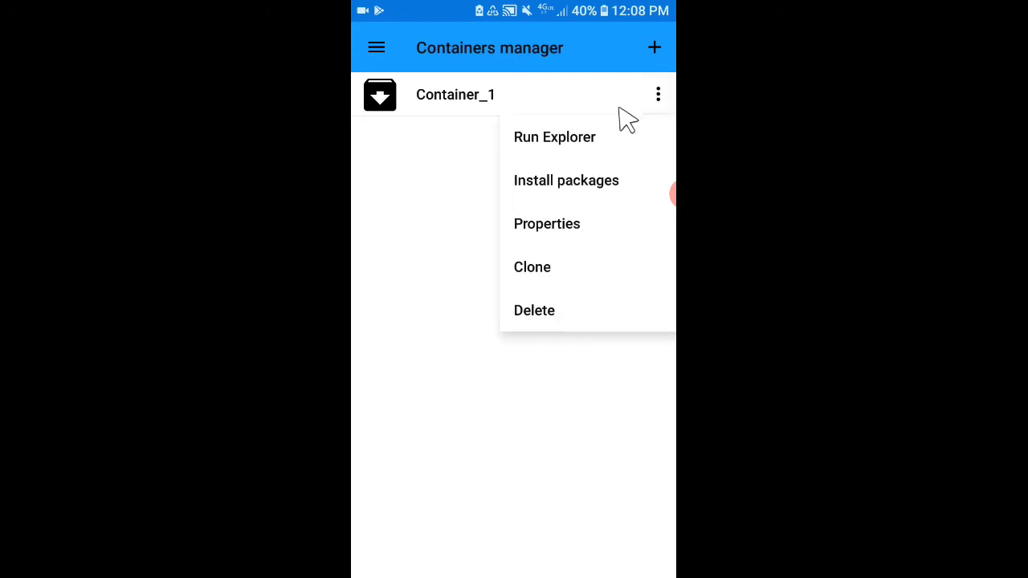
pyautogui.click(585, 143)
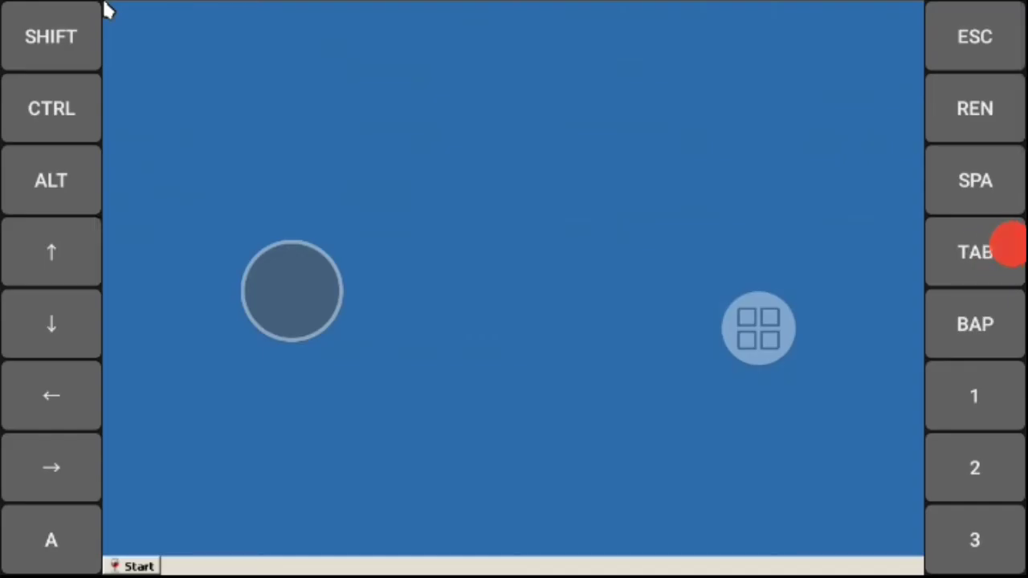
# Dismiss the assistant shortcuts and screen options to view drive D:
pyautogui.click(759, 327)
pyautogui.click(926, 233)
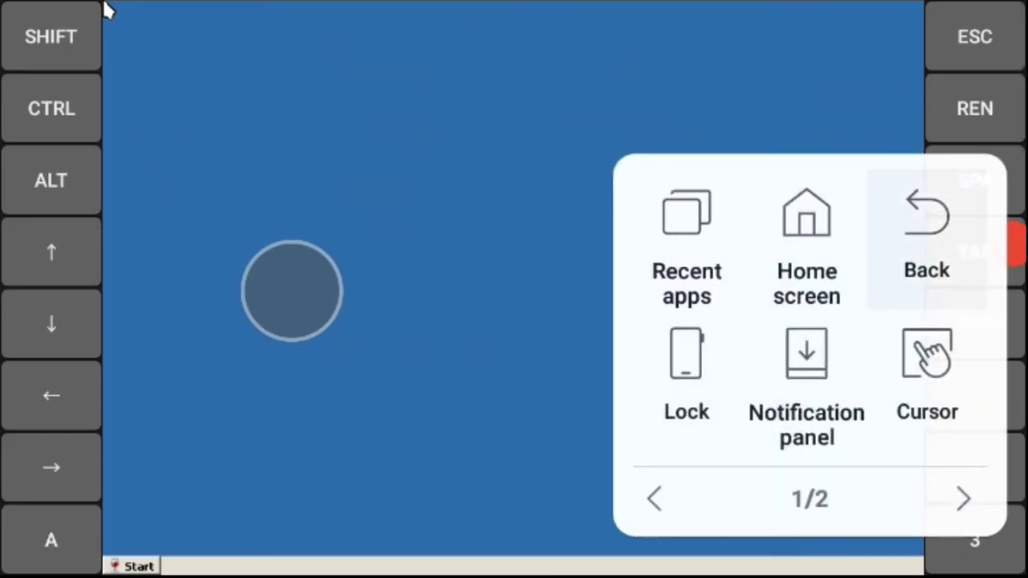
pyautogui.click(832, 193)
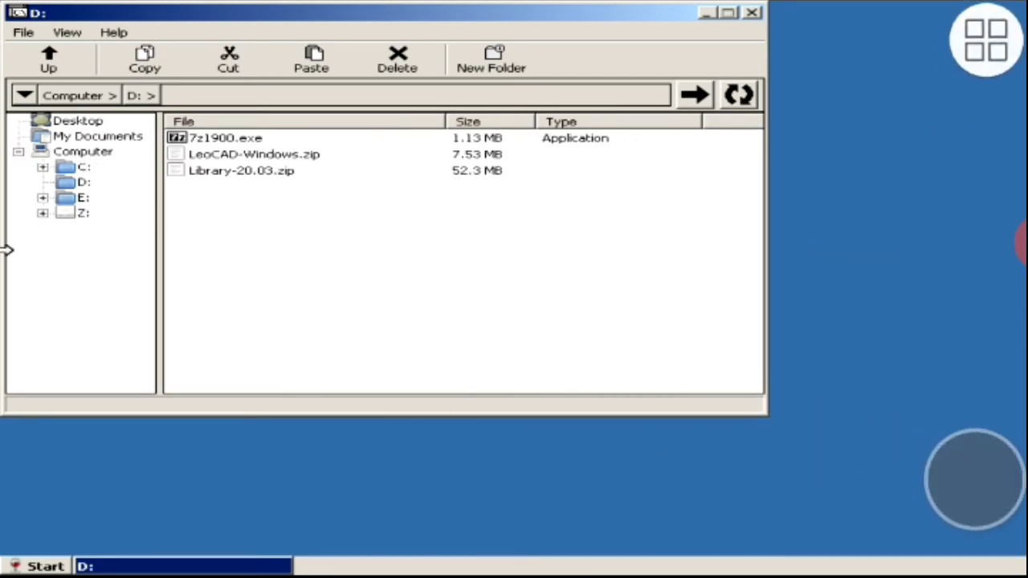
# Start 7-Zip File Manager from Start > Programs > 7-Zip
pyautogui.click(36, 567)
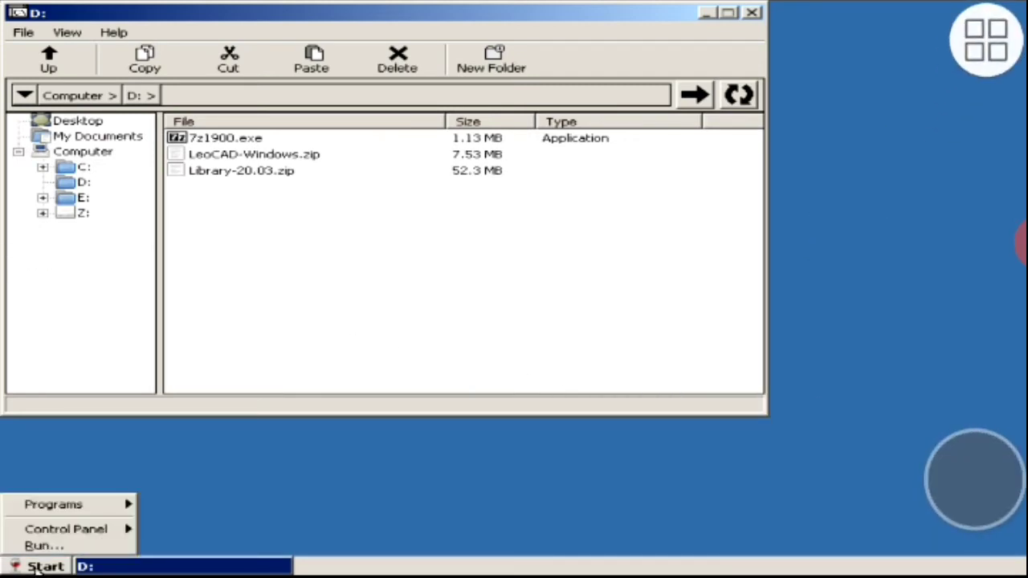
pyautogui.click(120, 502)
pyautogui.click(174, 504)
pyautogui.click(287, 505)
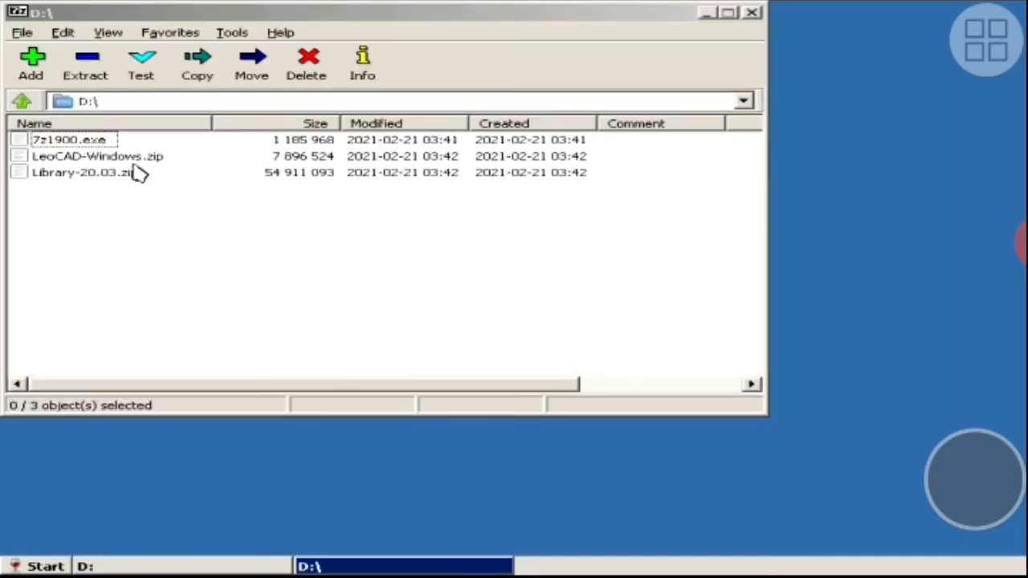
# Extract LeoCAD-Windows.zip to D:\ with 7-Zip
pyautogui.click(136, 157)
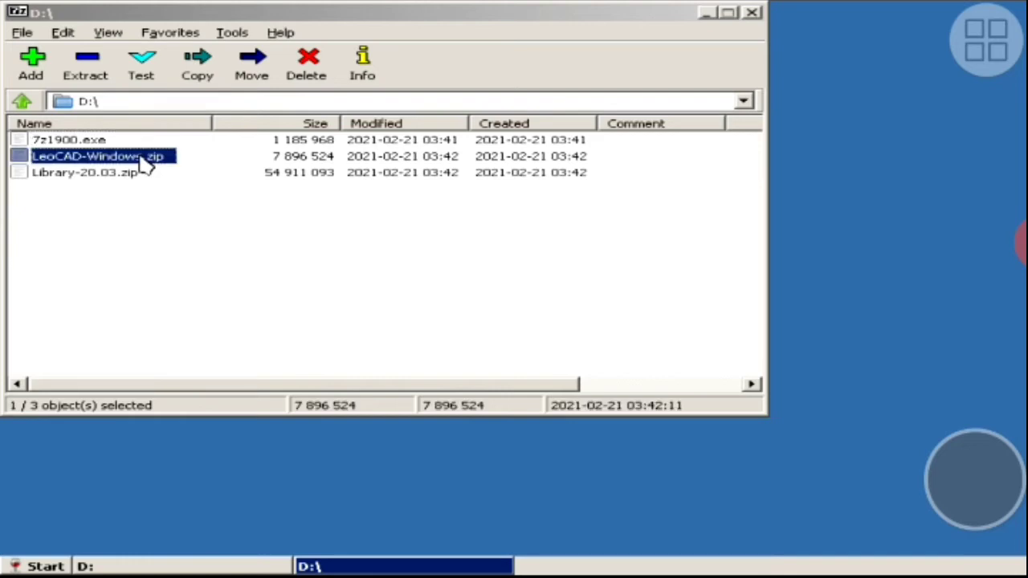
pyautogui.click(89, 74)
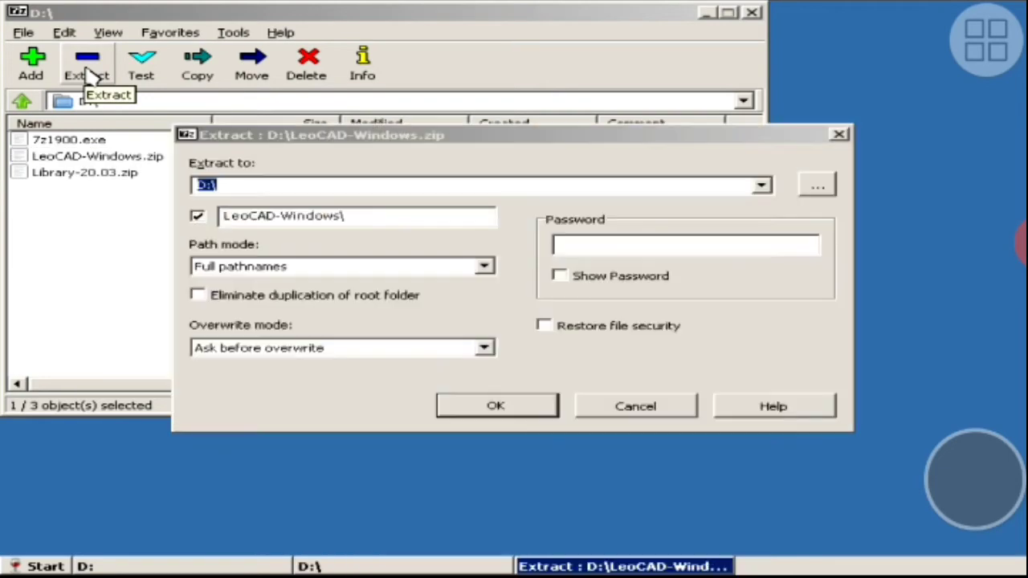
pyautogui.click(534, 406)
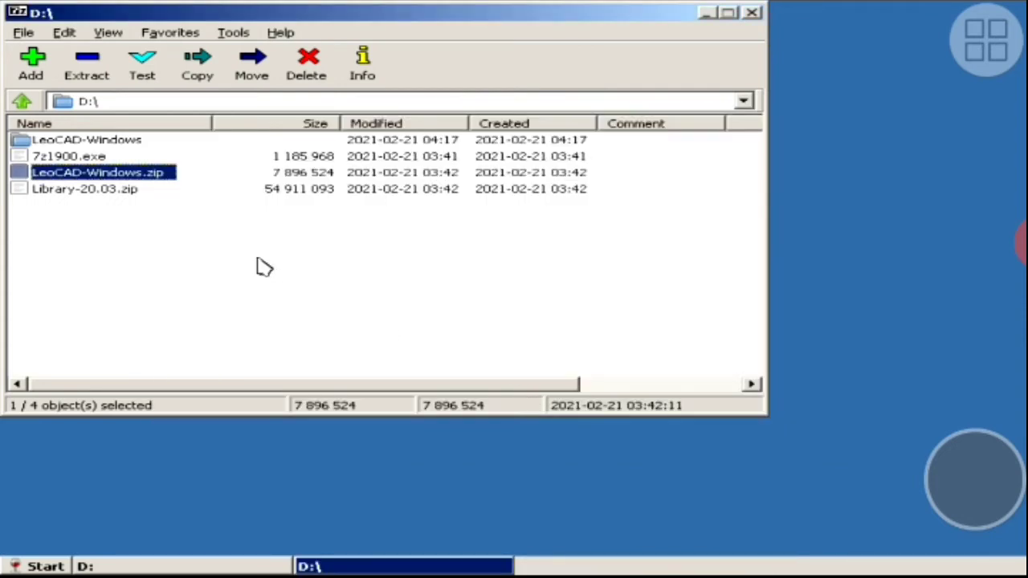
# Open Library-20.03.zip and copy out its library.bin file
pyautogui.rightClick(137, 199)
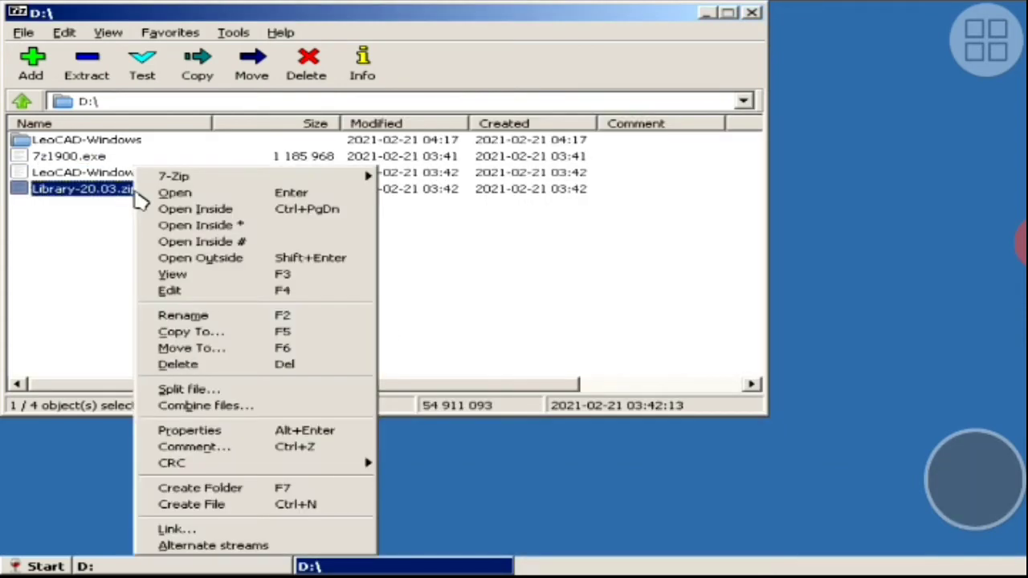
pyautogui.click(200, 201)
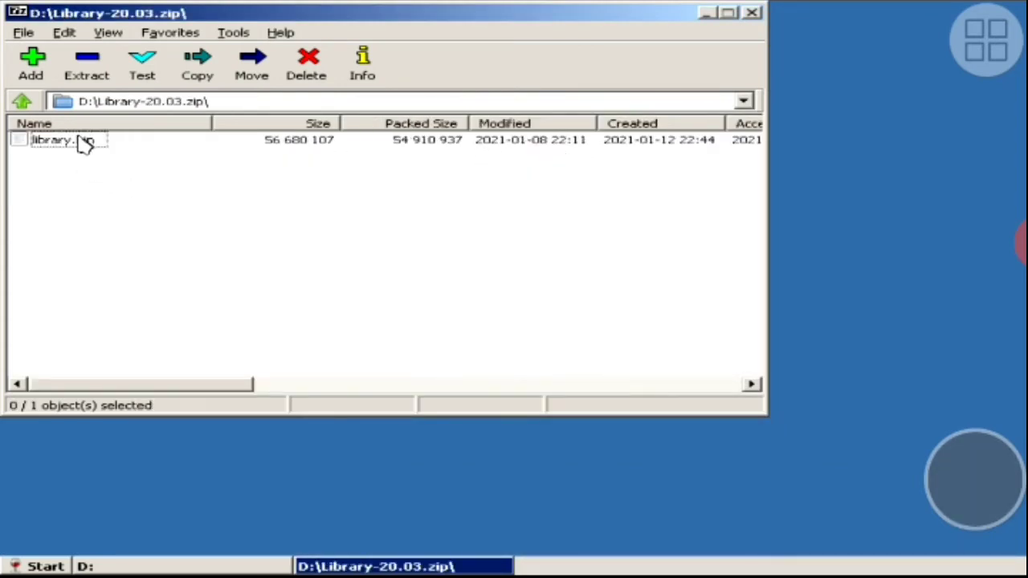
pyautogui.click(85, 143)
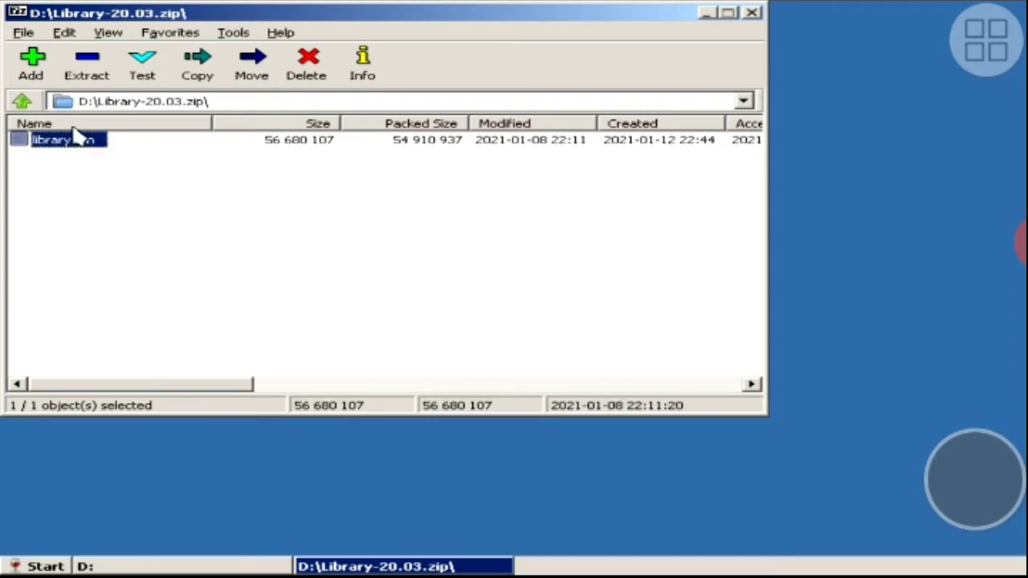
pyautogui.click(104, 70)
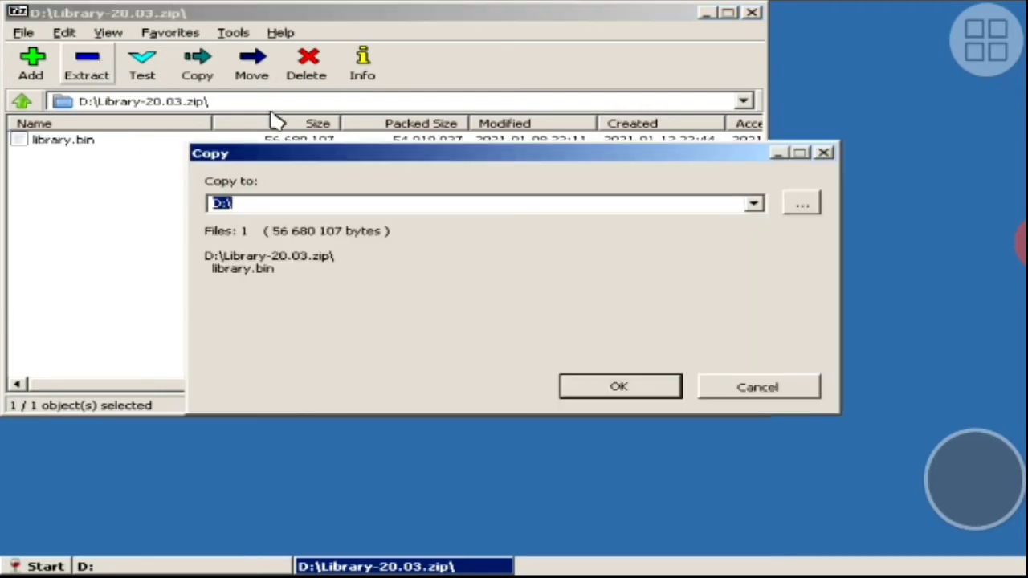
# Copy library.bin into D:\LeoCAD-Windows, then close the archive window
pyautogui.click(803, 205)
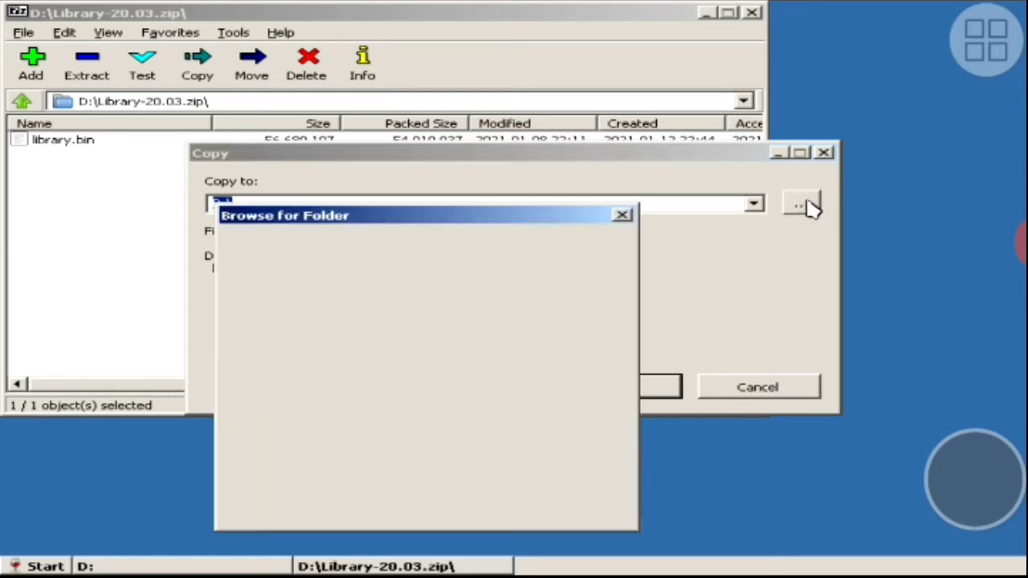
pyautogui.click(617, 294)
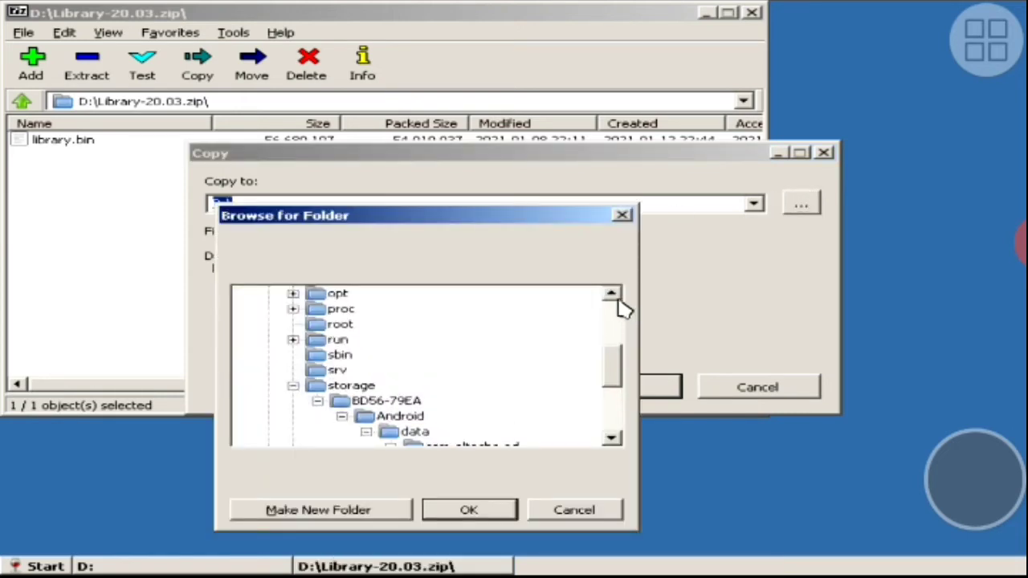
pyautogui.click(611, 315)
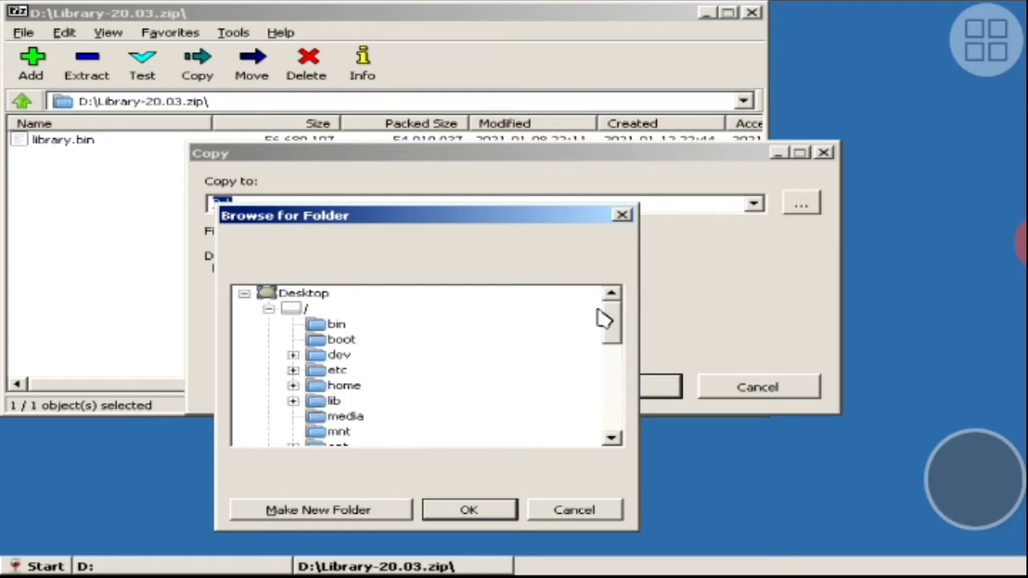
pyautogui.click(268, 310)
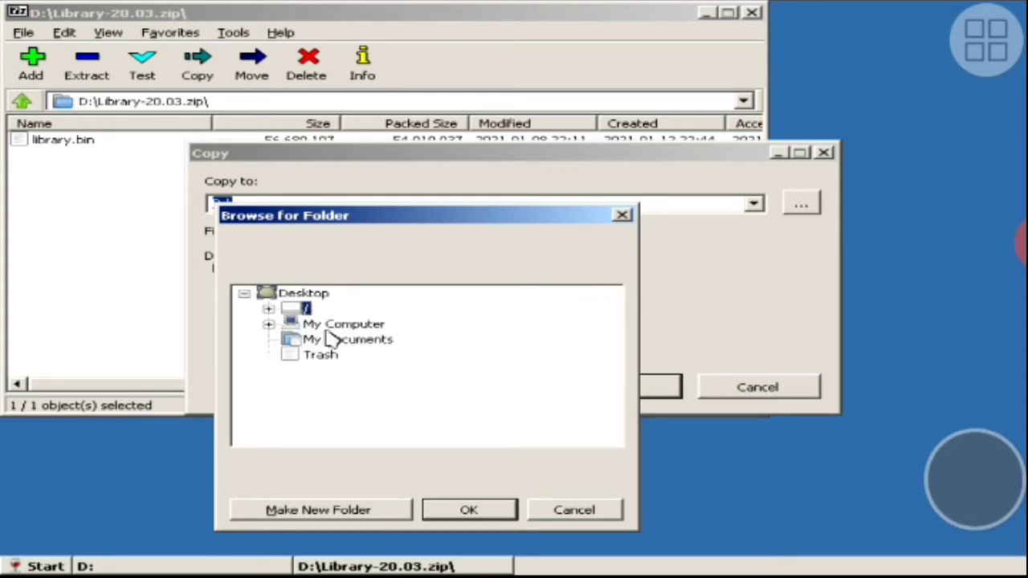
pyautogui.click(269, 324)
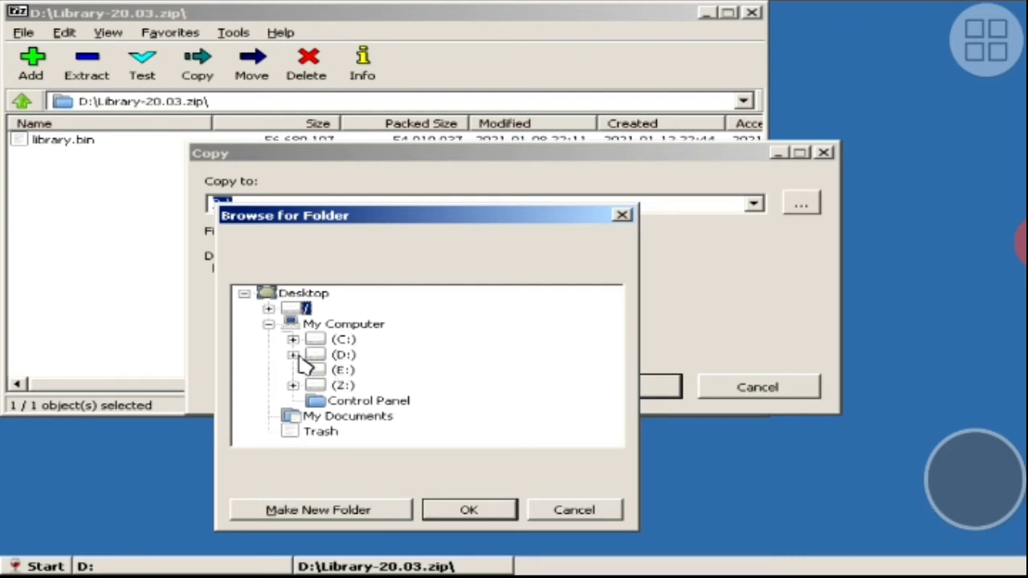
pyautogui.click(294, 354)
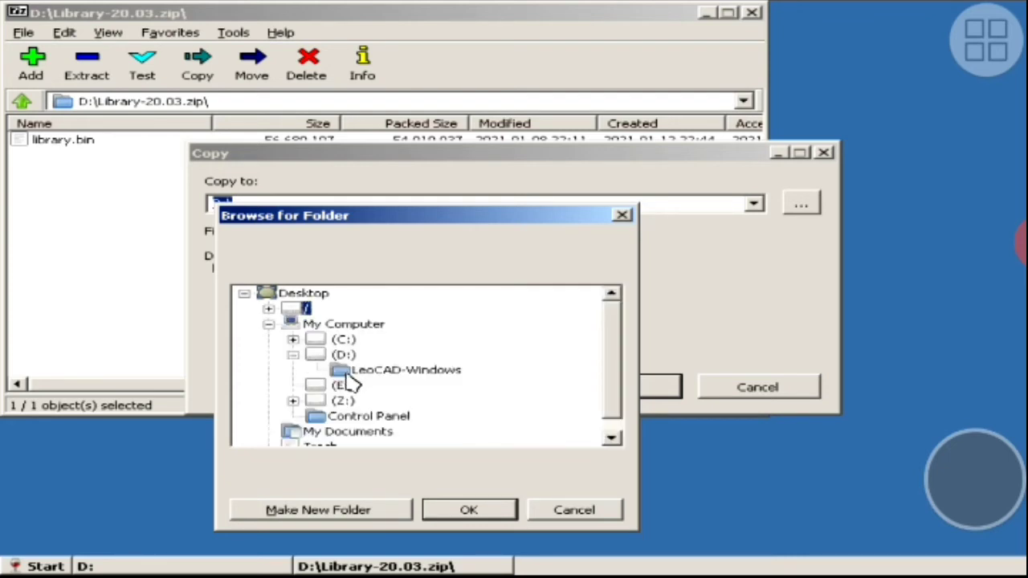
pyautogui.click(350, 373)
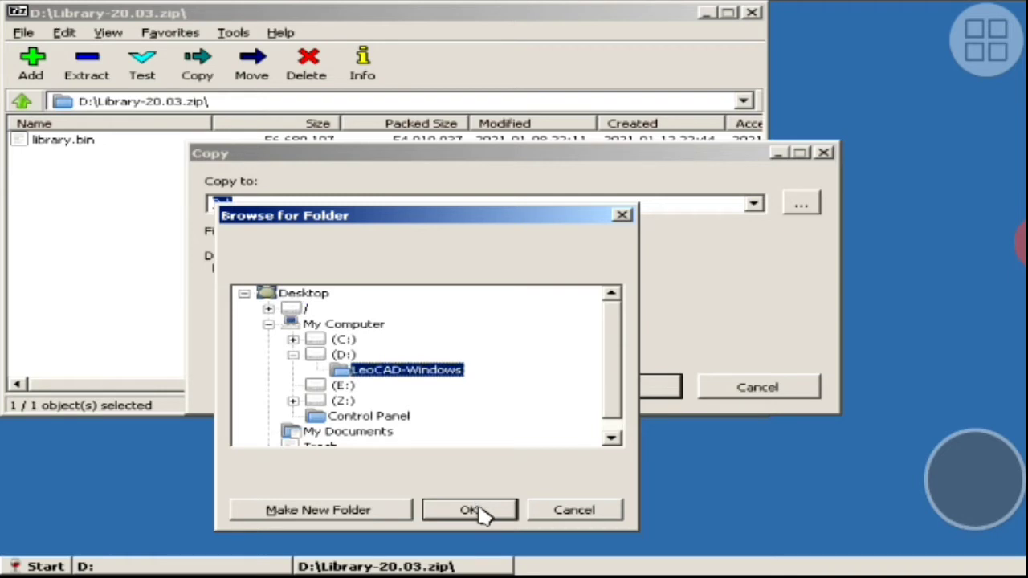
pyautogui.click(481, 512)
pyautogui.click(648, 393)
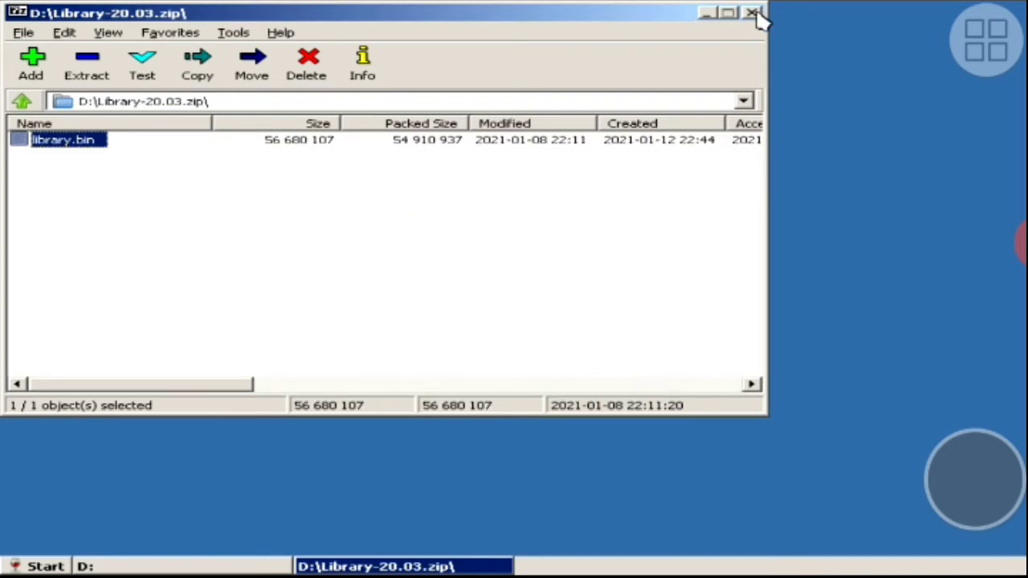
pyautogui.click(753, 13)
# Launch LeoCAD.exe from the refreshed D:\LeoCAD-Windows folder and minimize the folder window
pyautogui.click(83, 185)
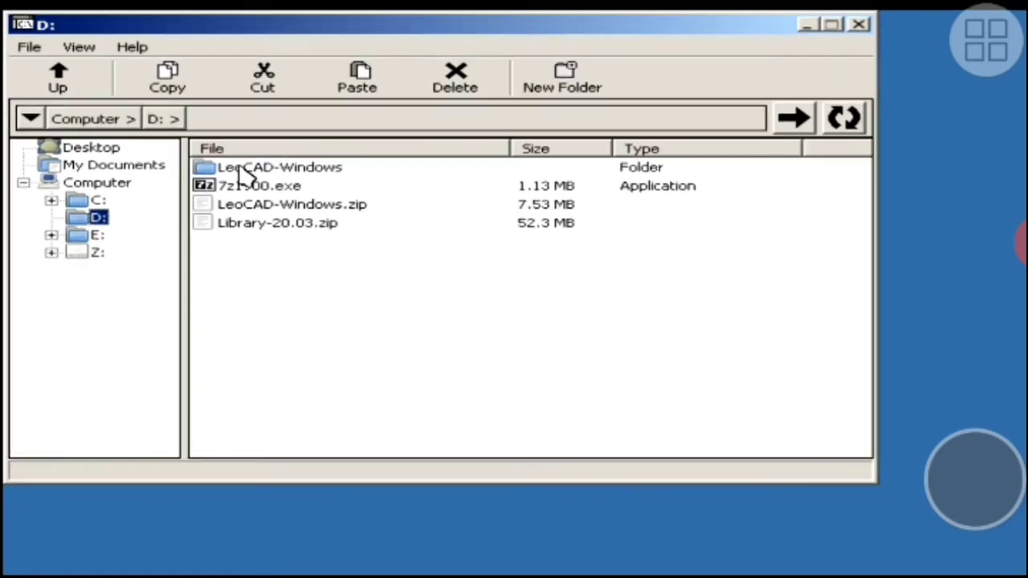
pyautogui.rightClick(275, 168)
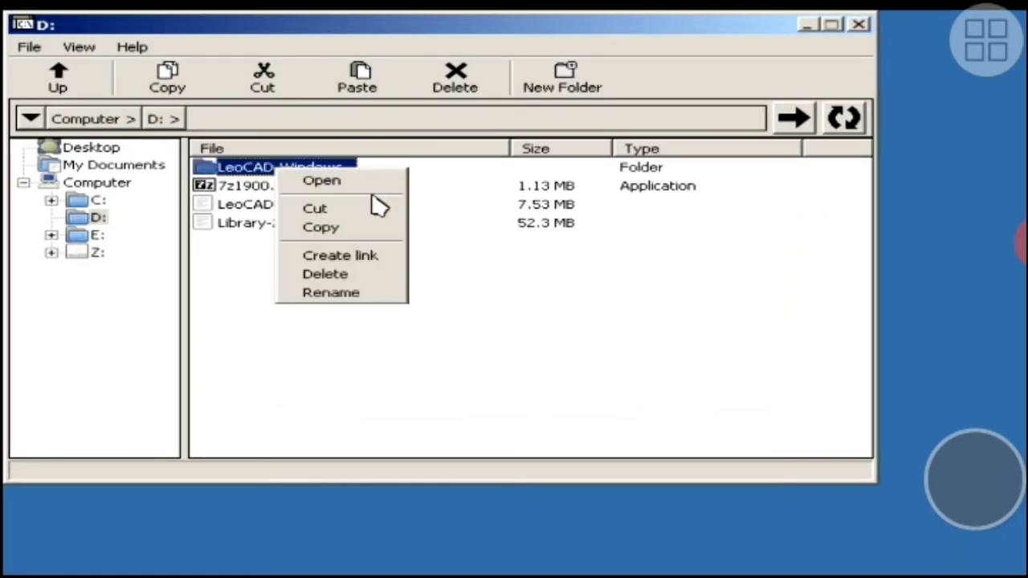
pyautogui.click(369, 183)
pyautogui.rightClick(275, 173)
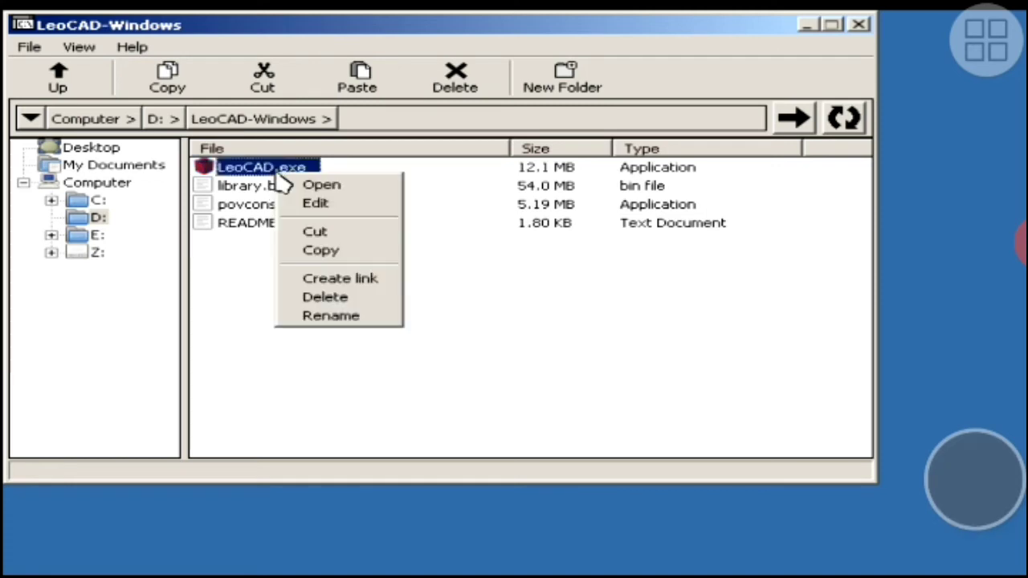
pyautogui.click(374, 184)
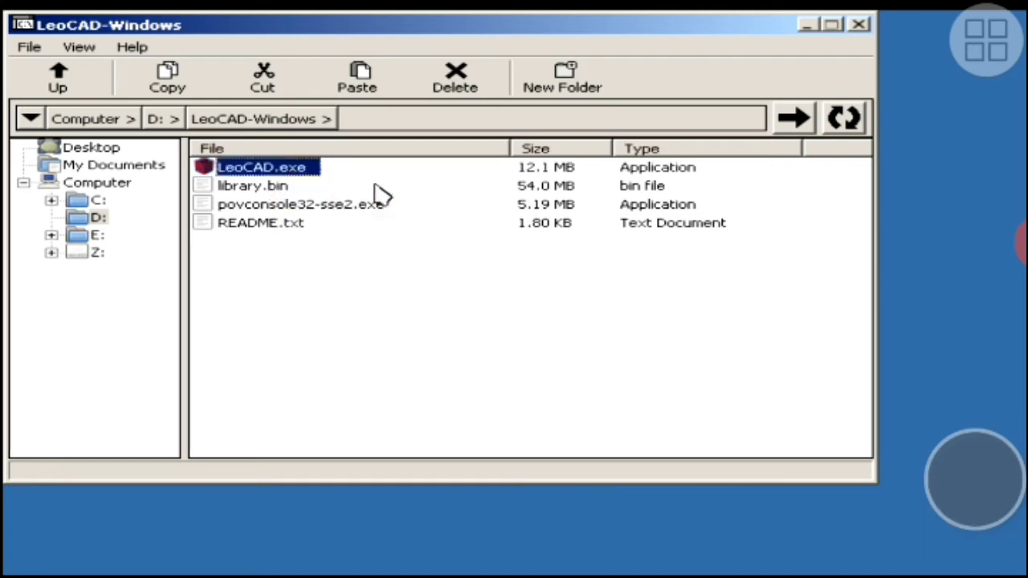
pyautogui.click(807, 25)
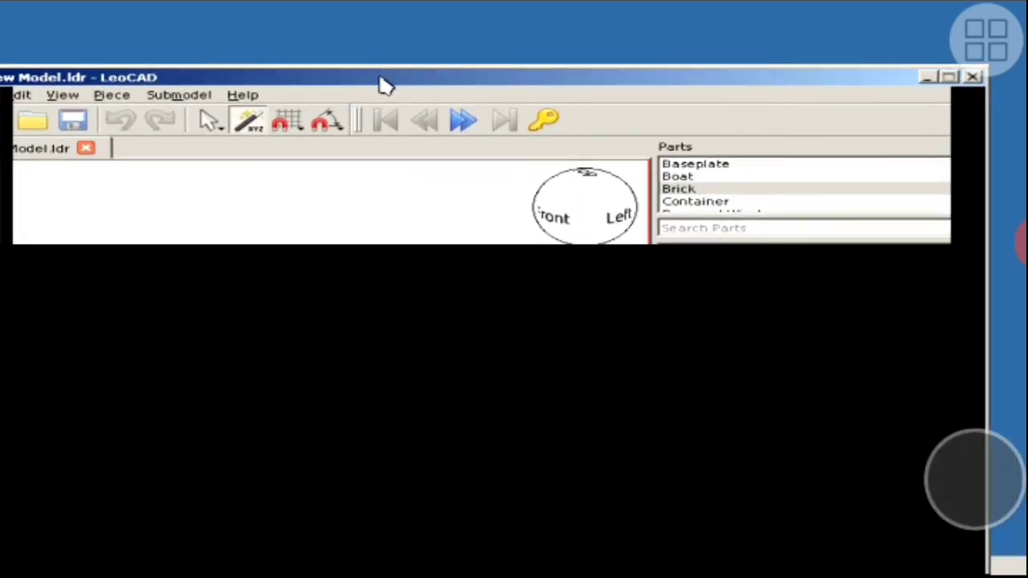
# Maximize the LeoCAD window and turn on the Tools toolbar
pyautogui.moveTo(444, 406); pyautogui.dragTo(385, 80)
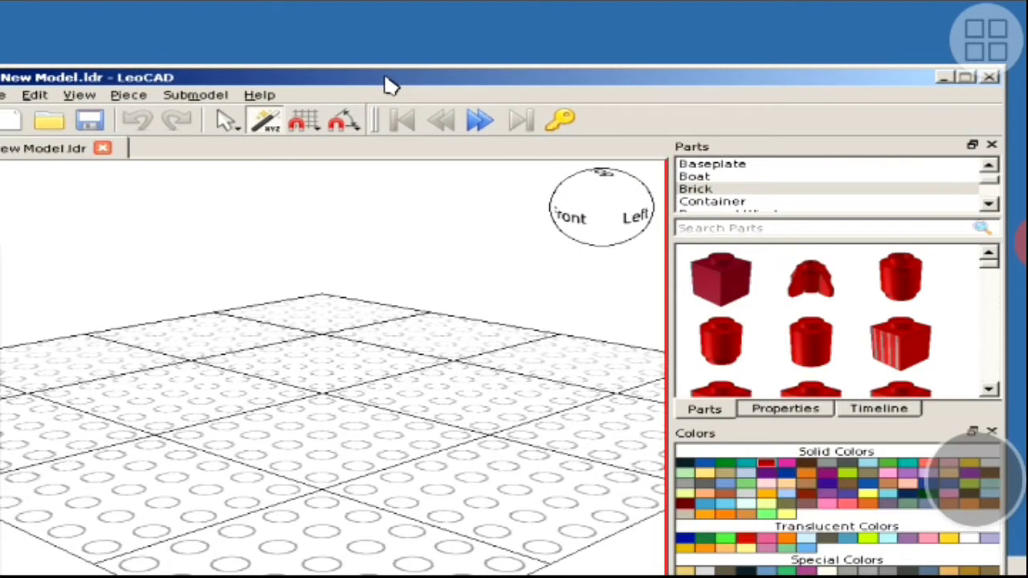
pyautogui.click(965, 77)
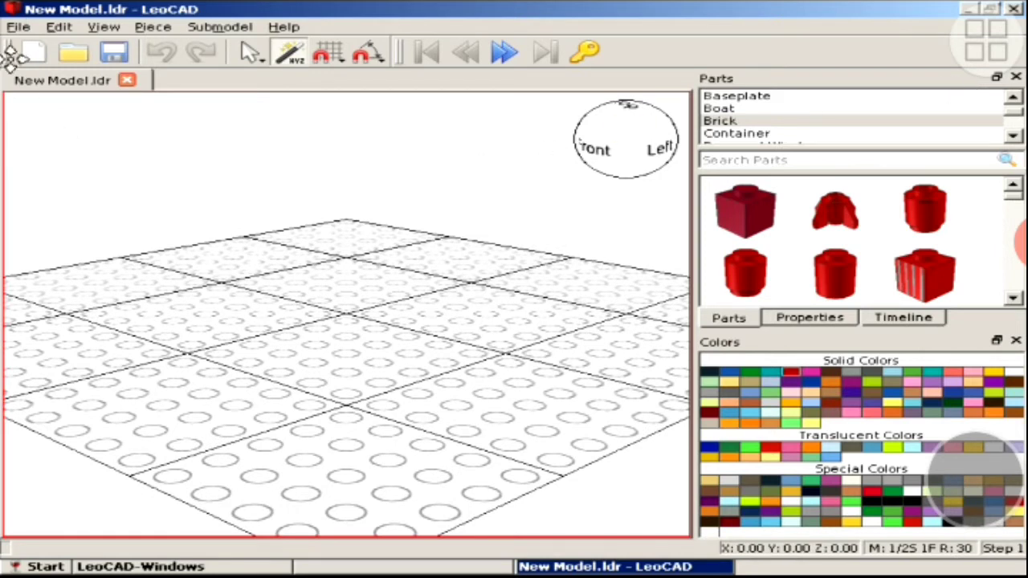
pyautogui.click(20, 29)
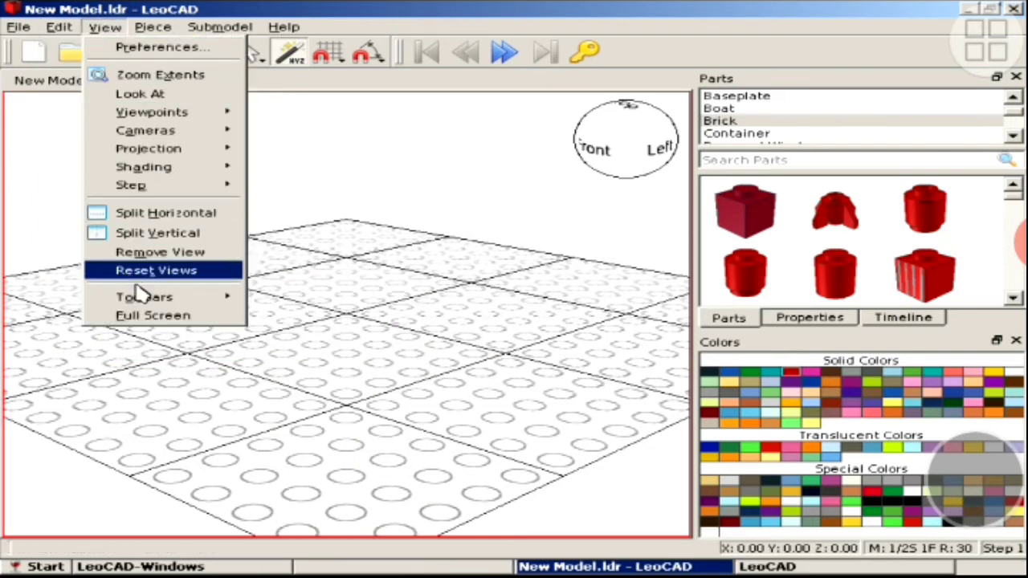
pyautogui.moveTo(144, 297)
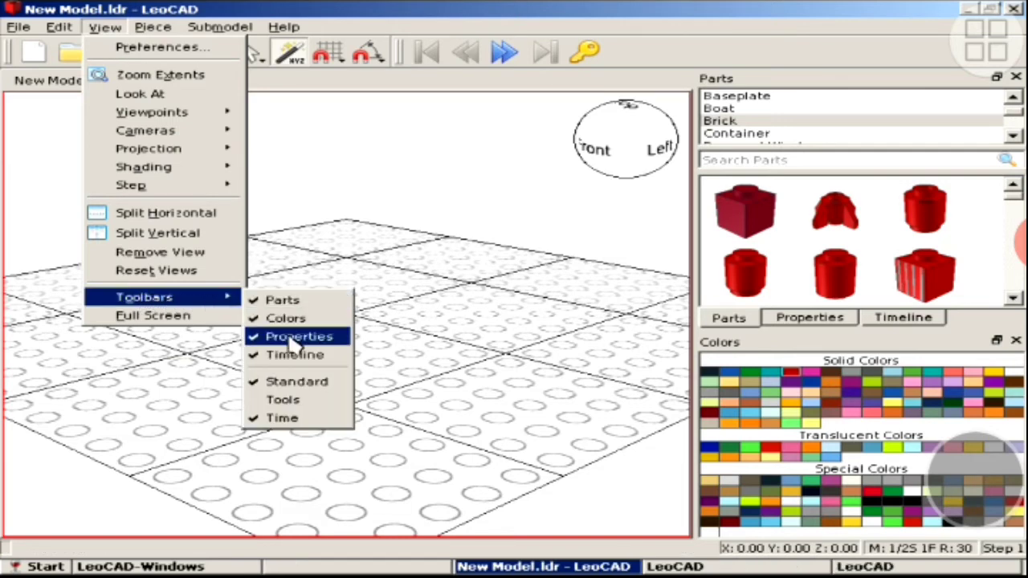
pyautogui.click(298, 406)
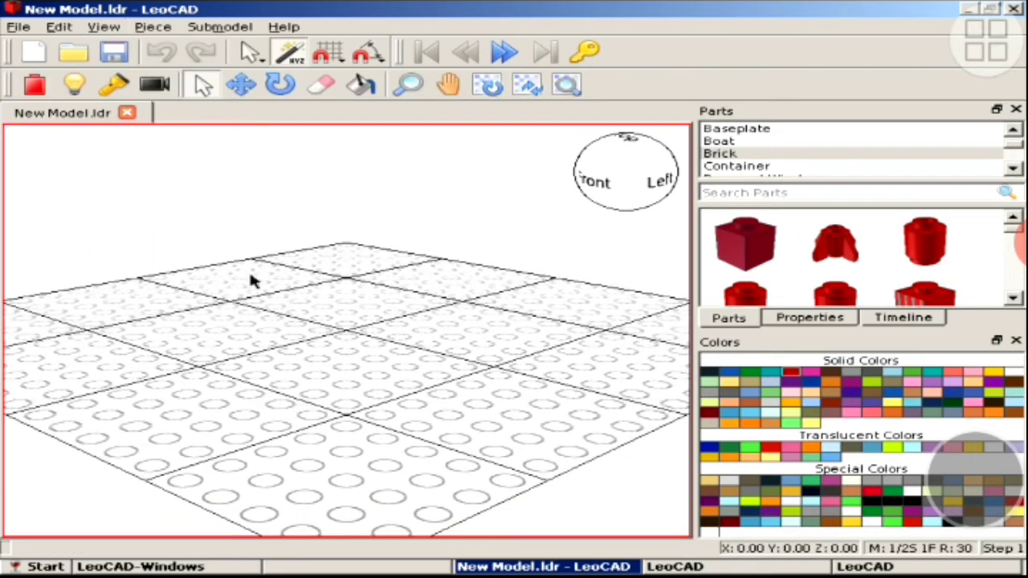
pyautogui.click(118, 29)
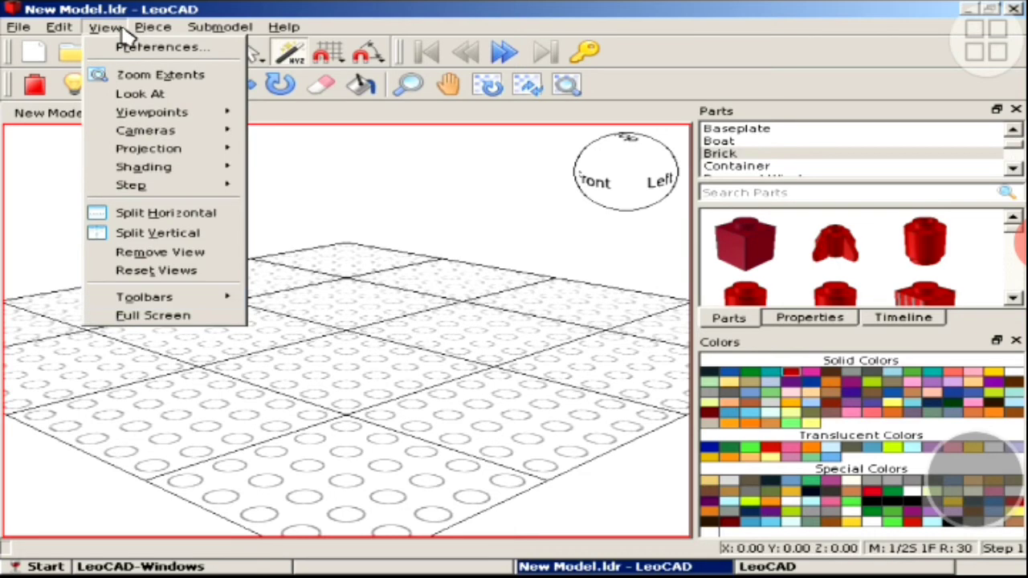
pyautogui.click(186, 129)
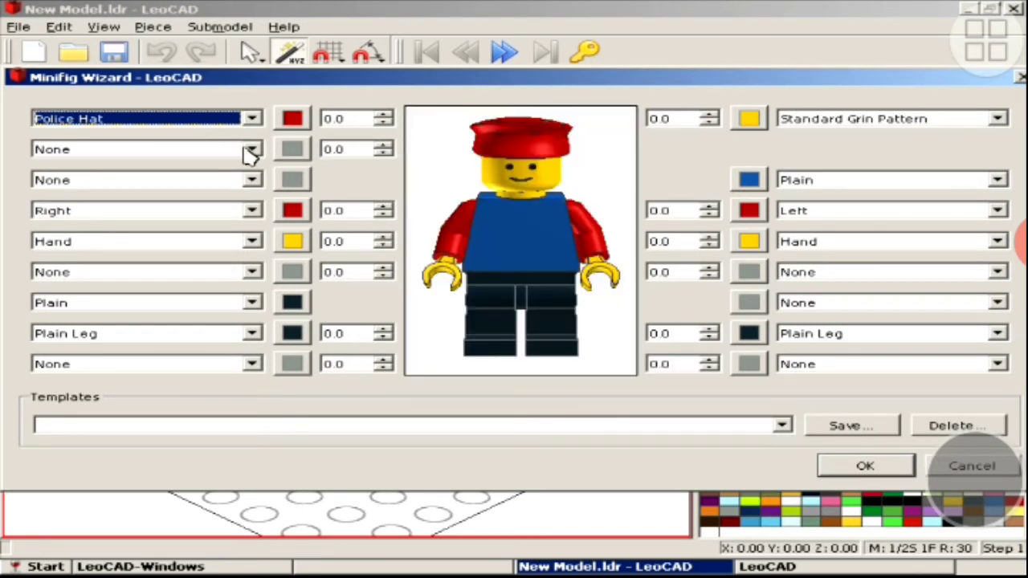
pyautogui.click(254, 155)
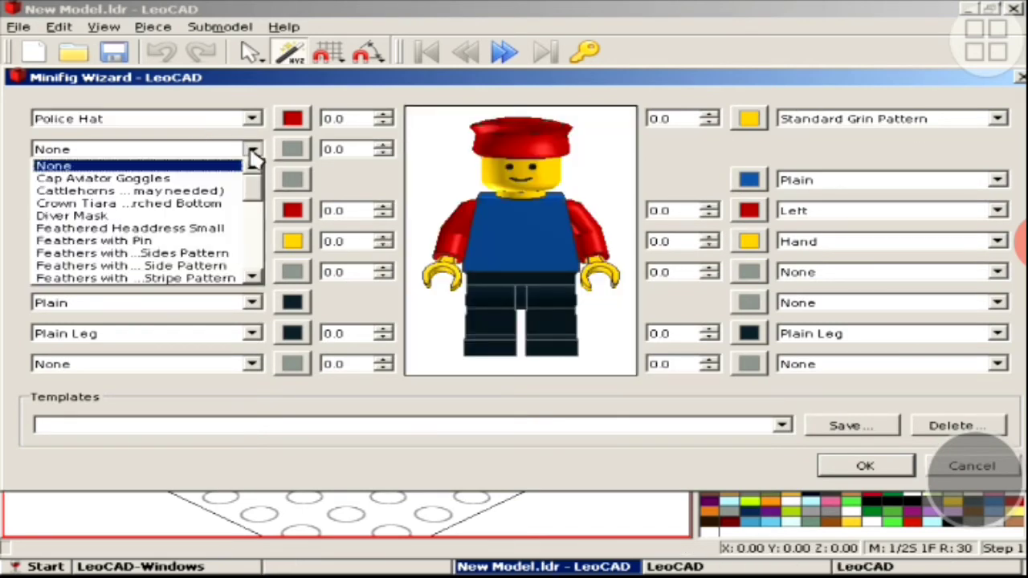
pyautogui.click(197, 178)
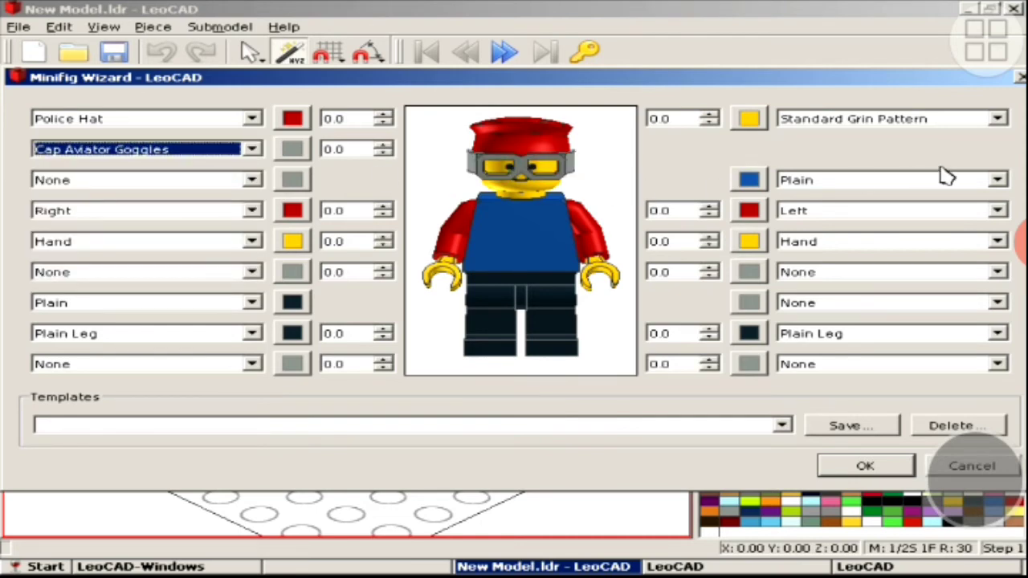
pyautogui.click(986, 40)
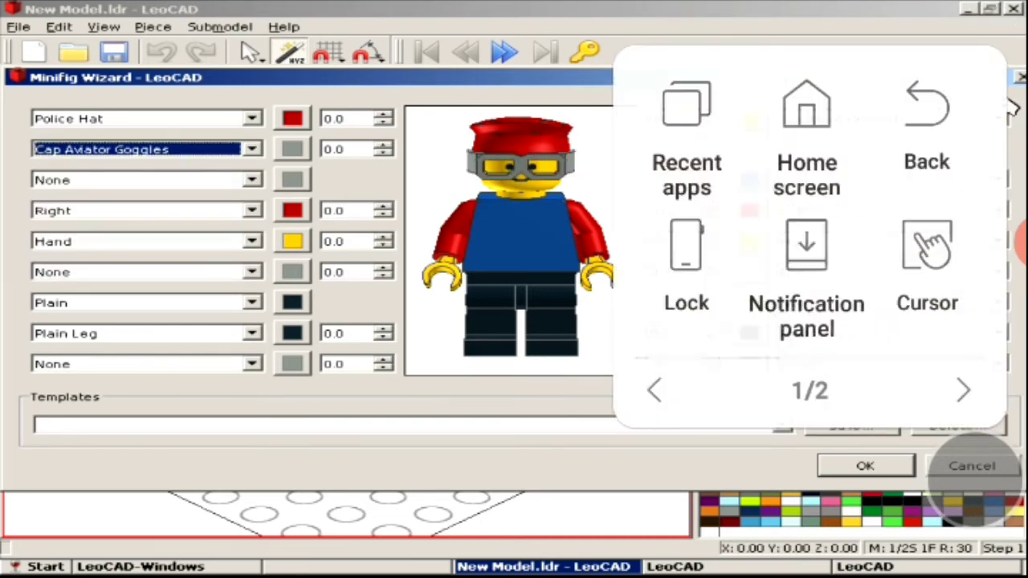
pyautogui.click(1012, 107)
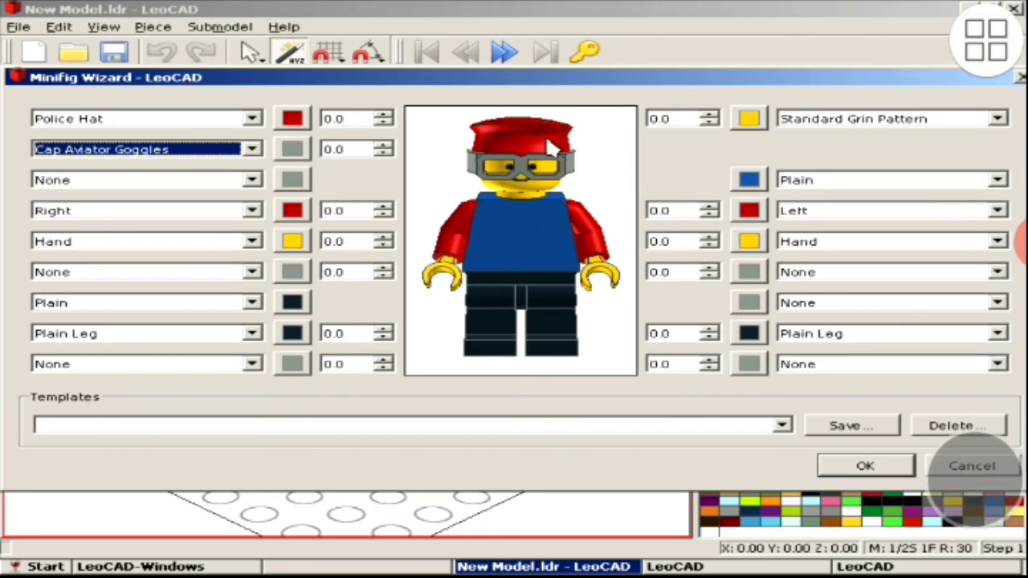
pyautogui.click(252, 183)
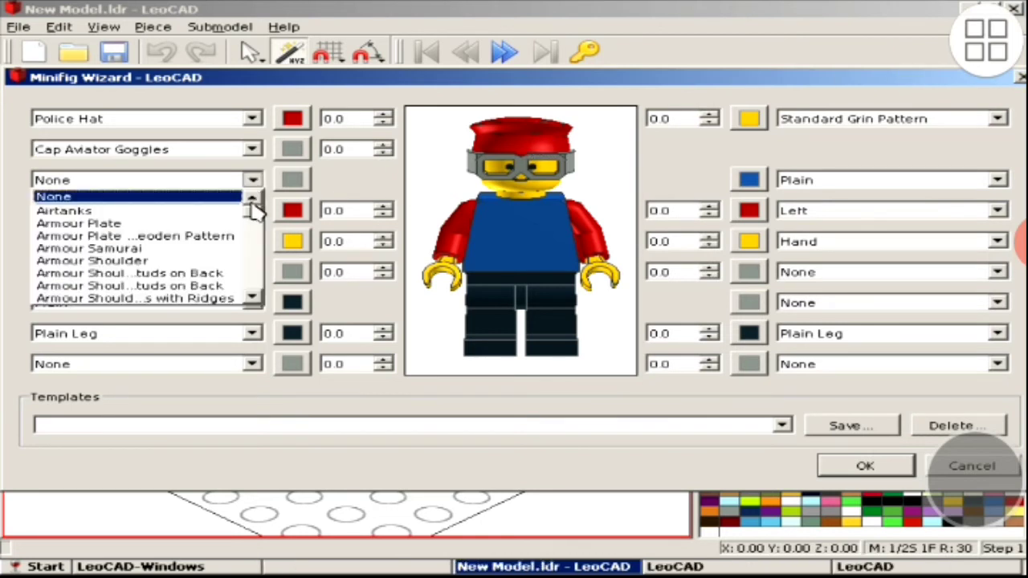
pyautogui.click(228, 255)
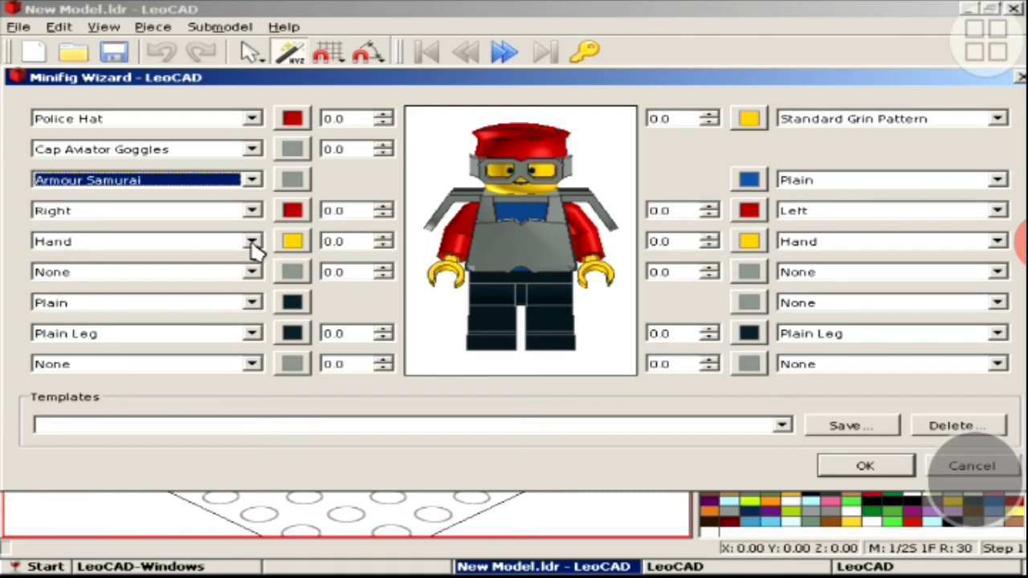
pyautogui.click(252, 241)
pyautogui.click(245, 271)
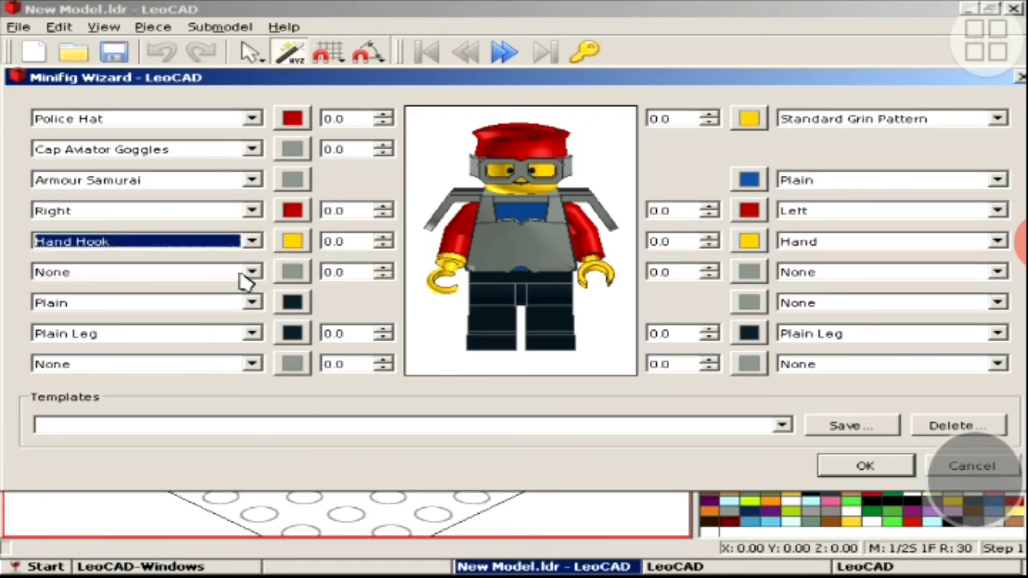
pyautogui.click(253, 273)
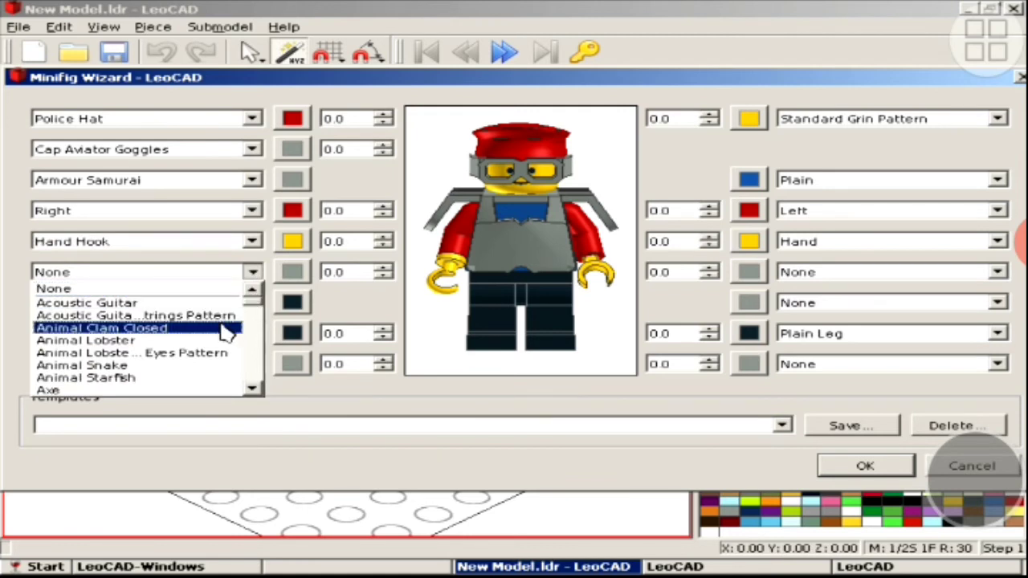
pyautogui.press('Escape')
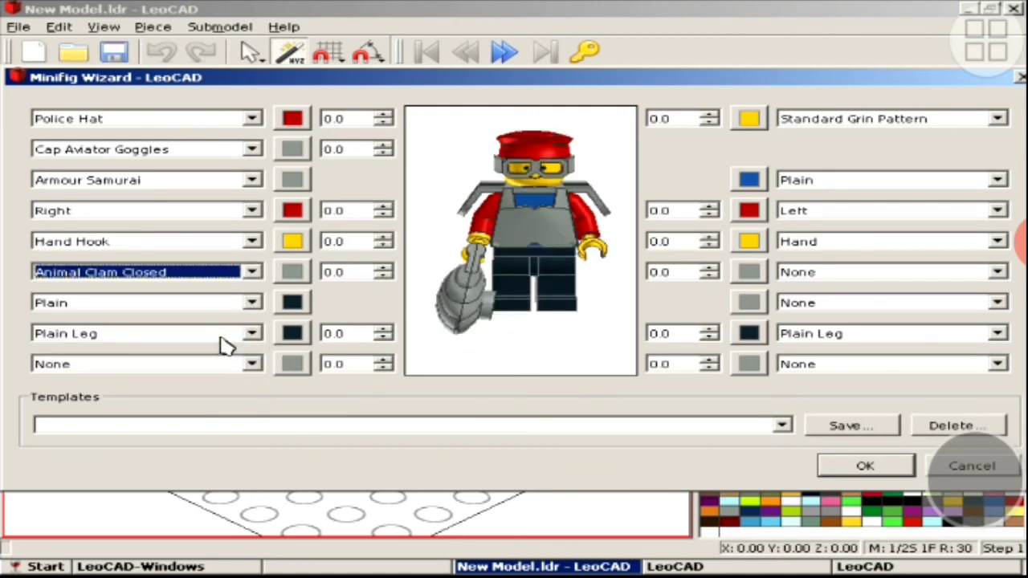
pyautogui.click(252, 366)
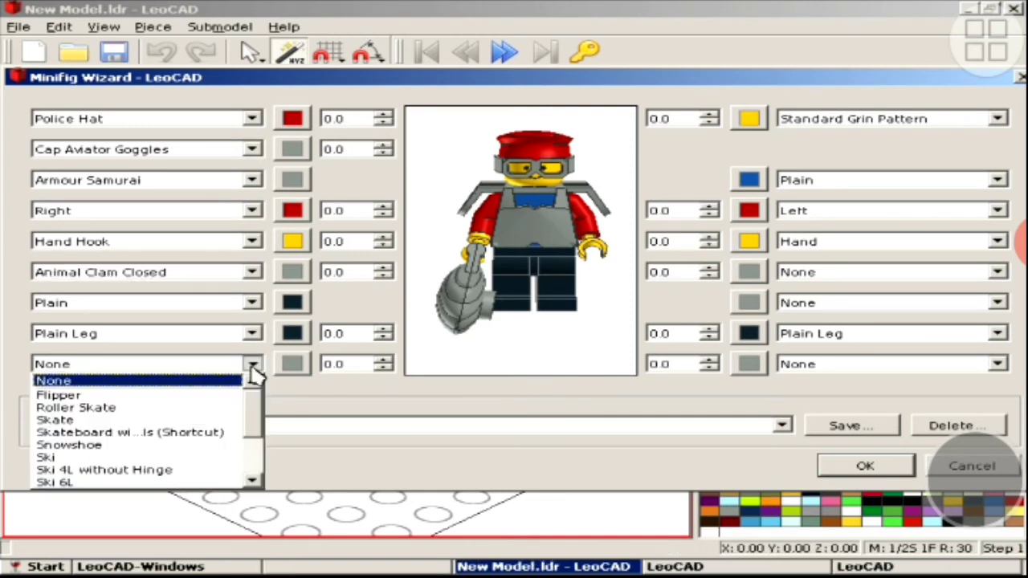
pyautogui.click(215, 433)
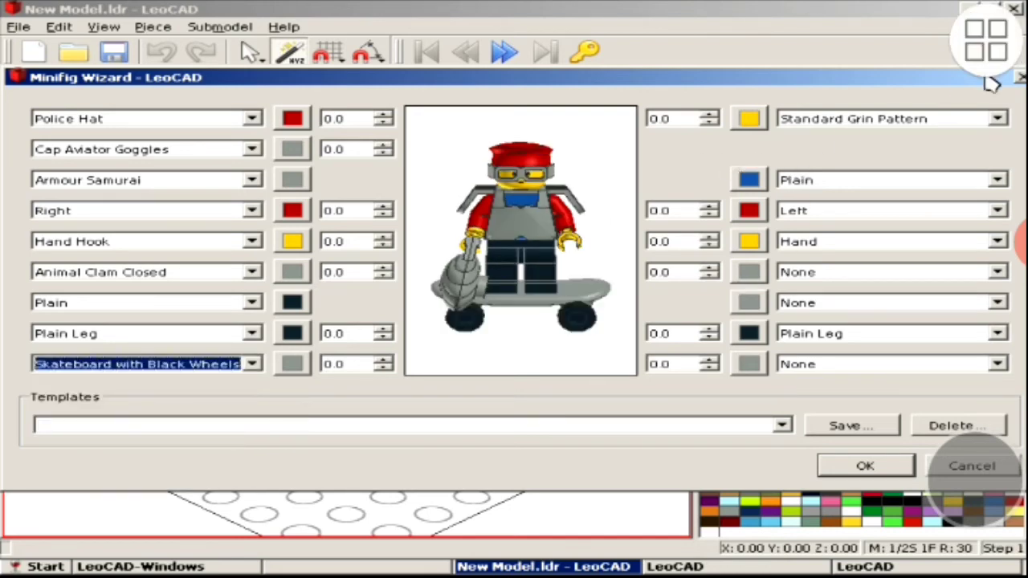
pyautogui.click(1020, 81)
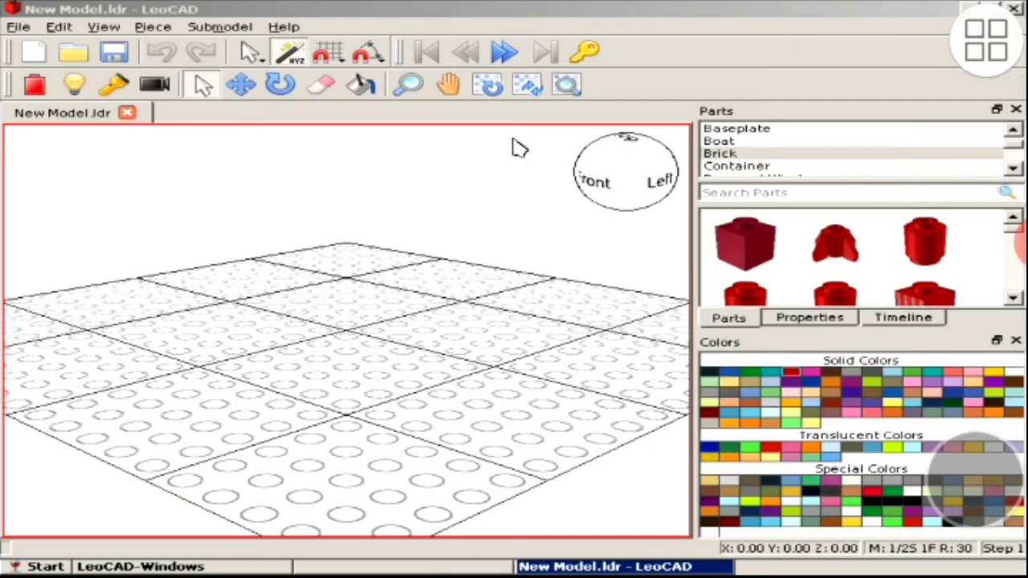
pyautogui.click(220, 30)
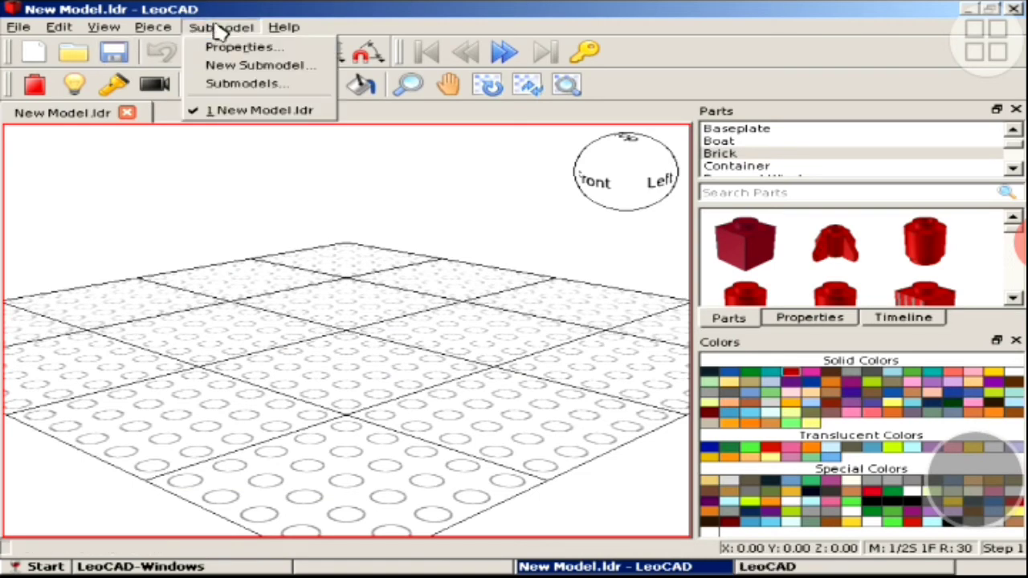
pyautogui.click(224, 47)
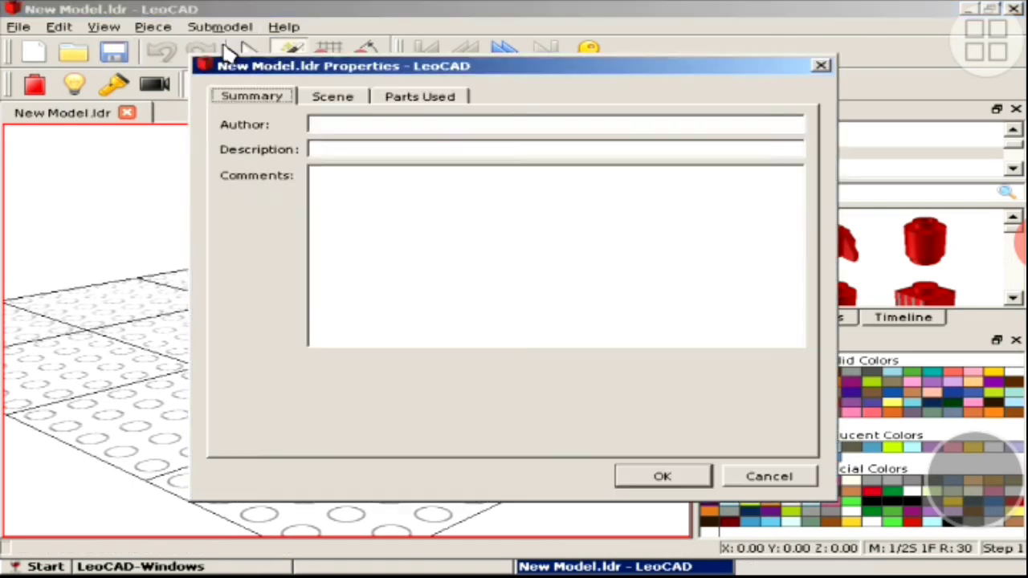
pyautogui.click(333, 100)
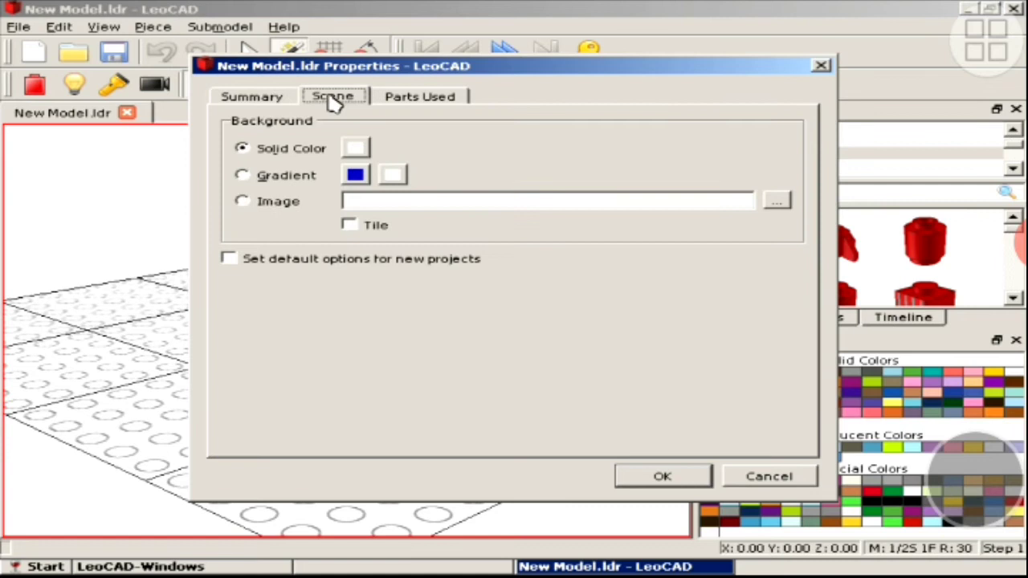
pyautogui.click(408, 100)
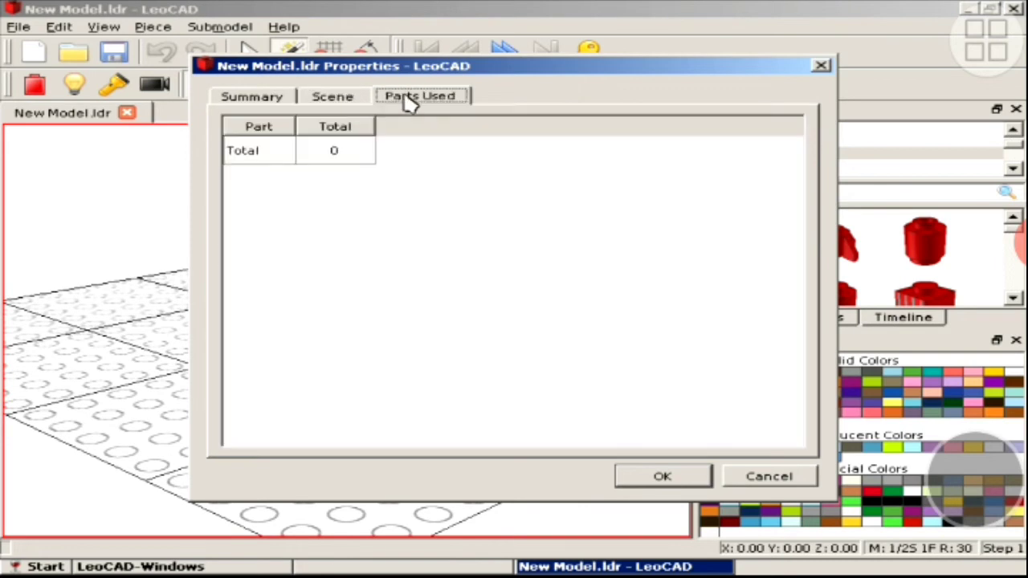
pyautogui.click(769, 477)
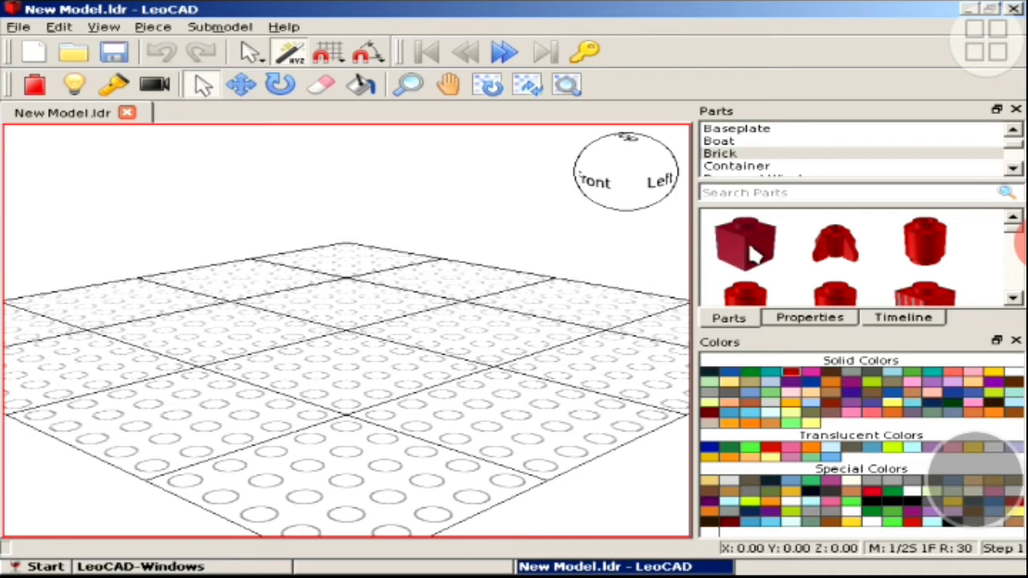
# Place two red 1x1 bricks on the baseplate
pyautogui.moveTo(759, 253); pyautogui.dragTo(202, 337)
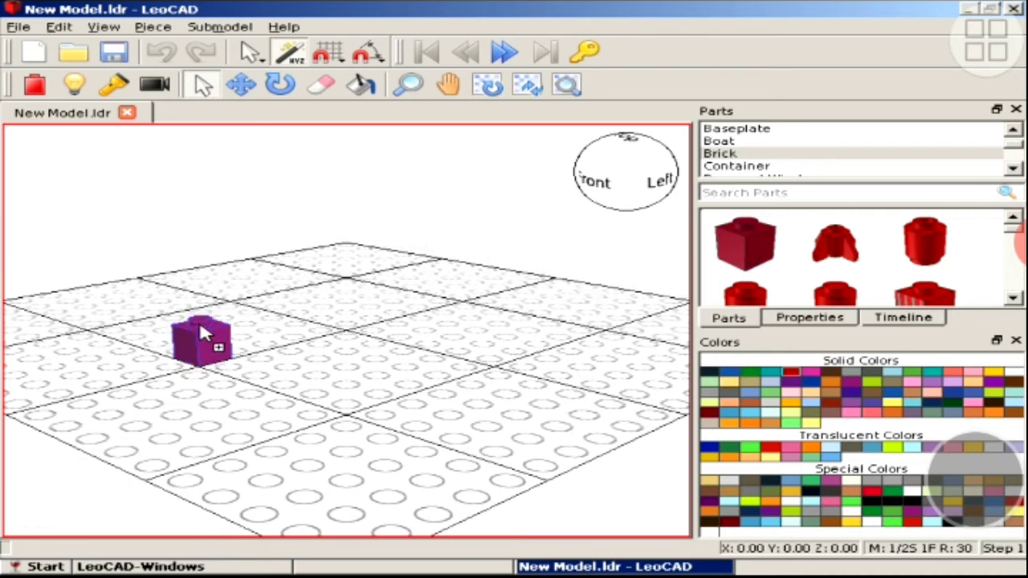
pyautogui.moveTo(202, 338); pyautogui.dragTo(203, 335)
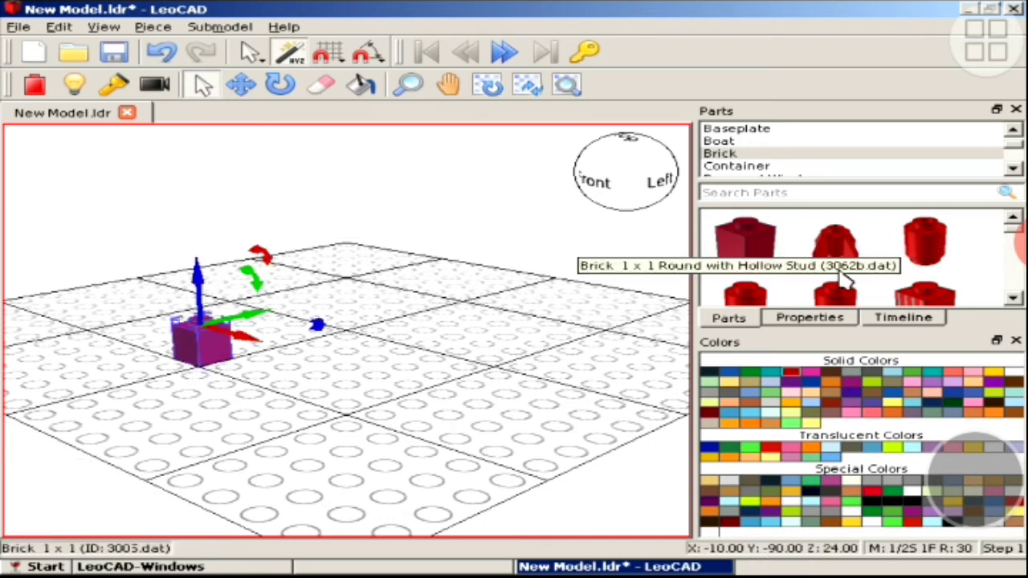
pyautogui.moveTo(759, 252); pyautogui.dragTo(472, 277)
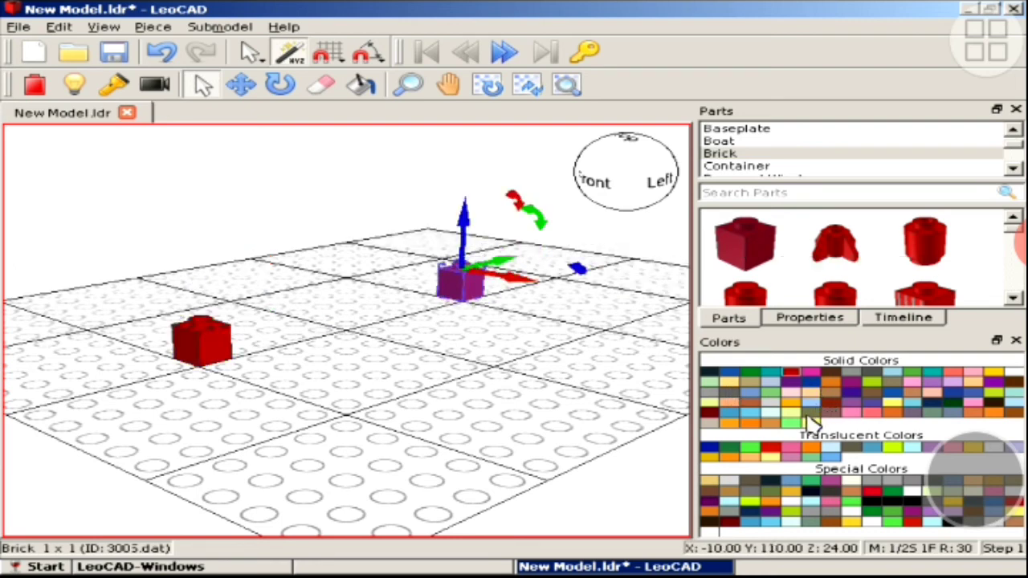
# Add translucent yellow 1x1 round bricks, stacking them two high
pyautogui.click(854, 528)
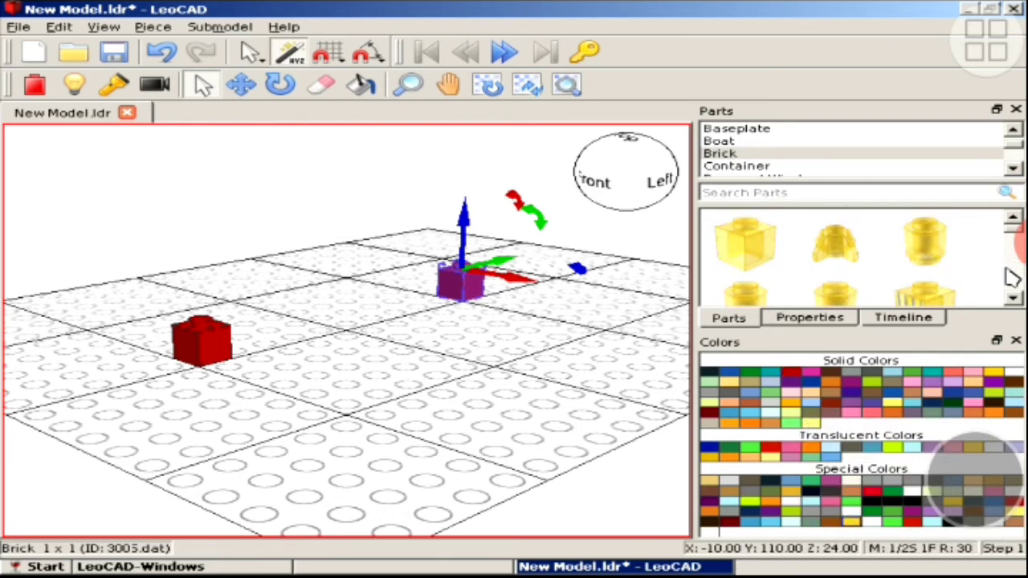
pyautogui.click(1013, 298)
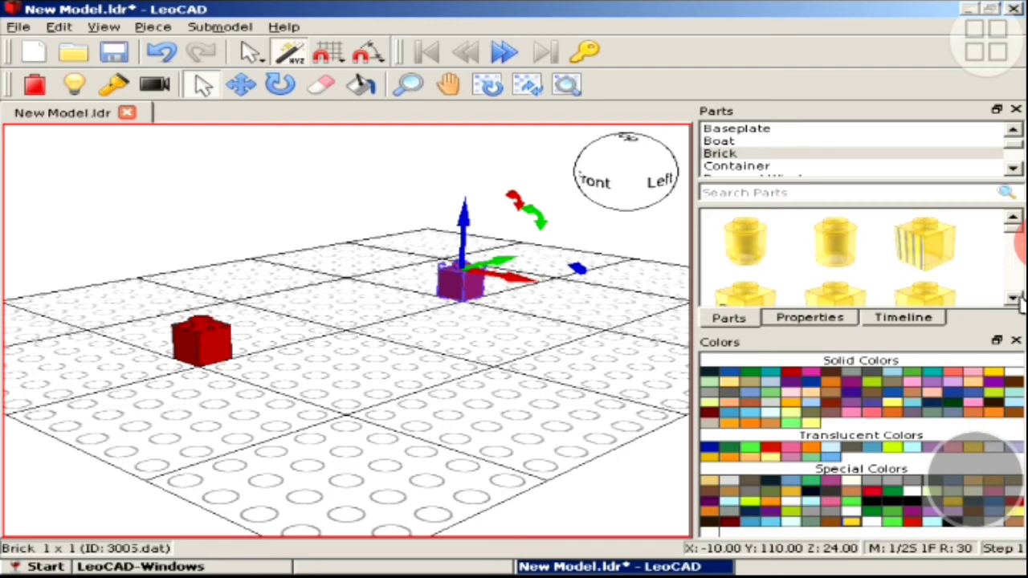
pyautogui.click(1013, 298)
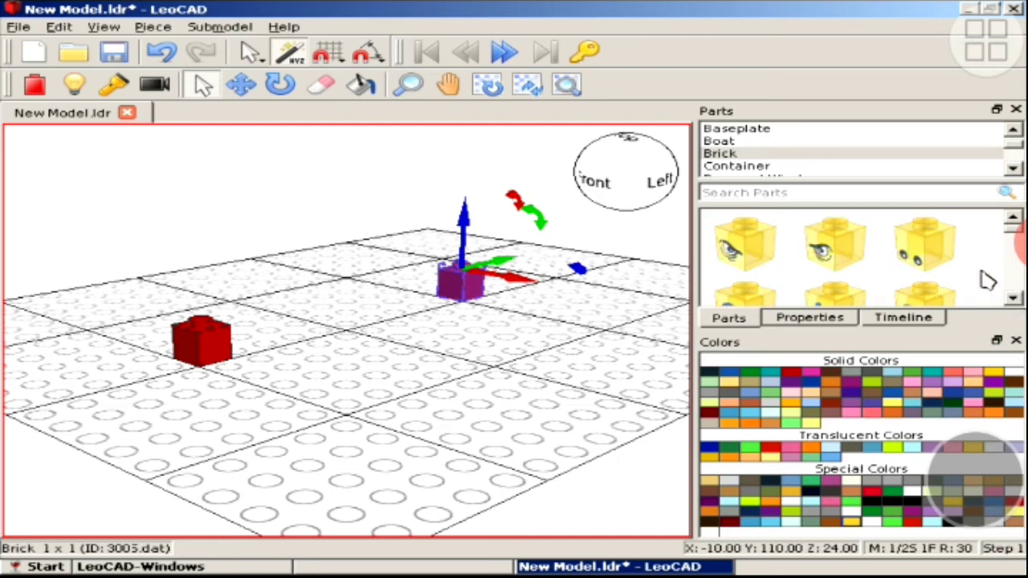
pyautogui.click(1013, 219)
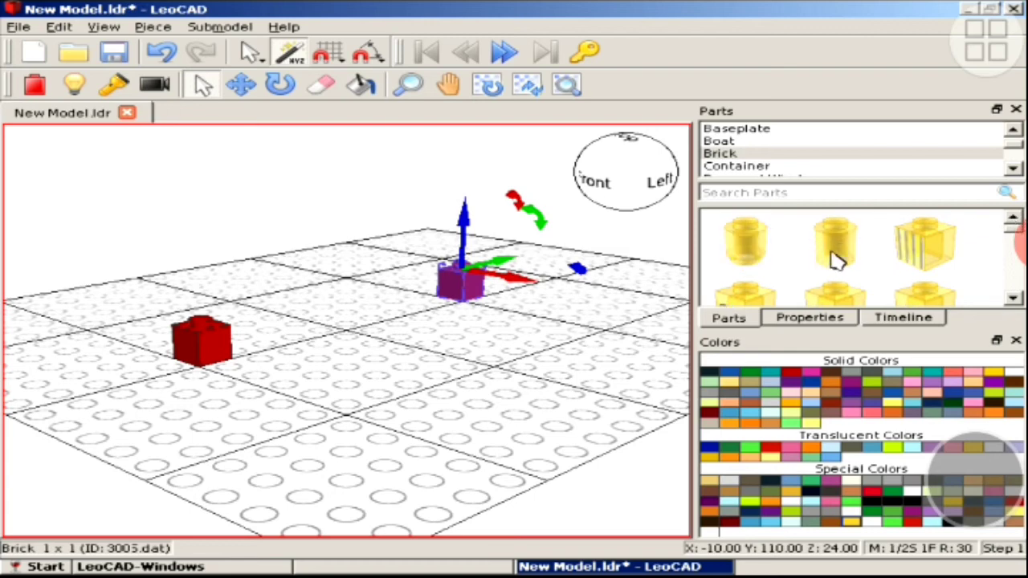
pyautogui.moveTo(835, 256); pyautogui.dragTo(604, 299)
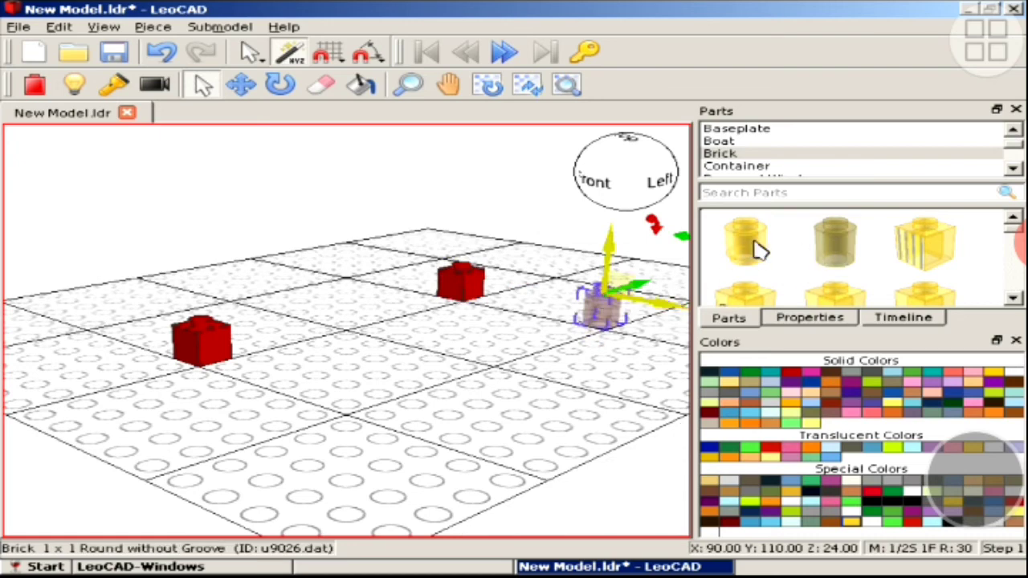
pyautogui.moveTo(843, 251); pyautogui.dragTo(349, 368)
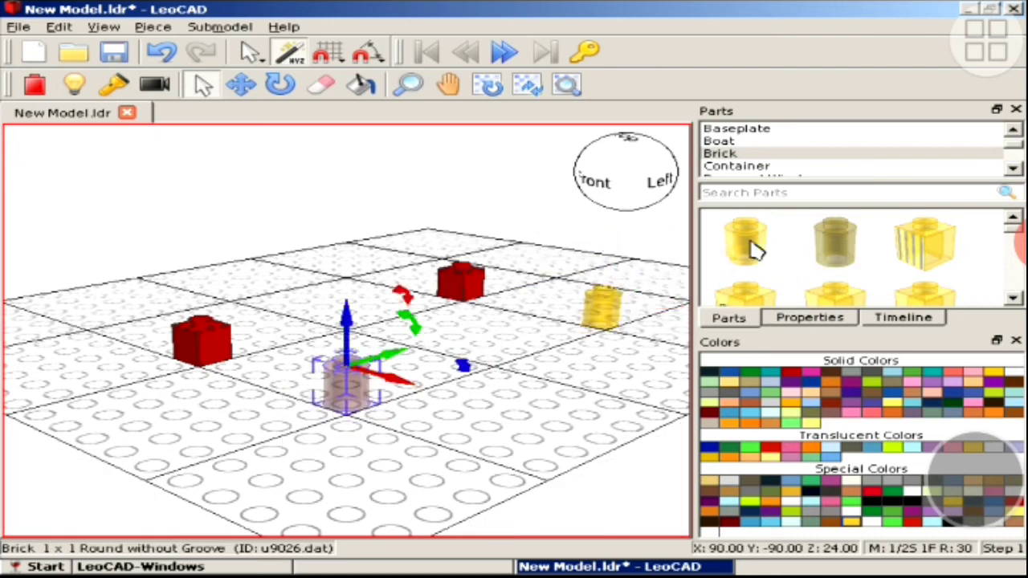
pyautogui.moveTo(755, 249); pyautogui.dragTo(607, 313)
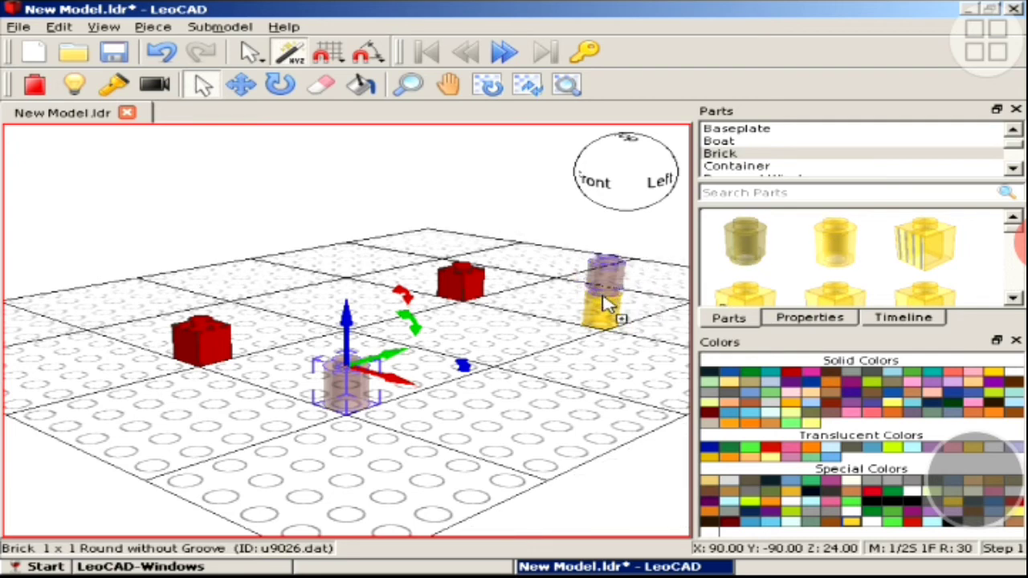
pyautogui.moveTo(750, 257)
pyautogui.mouseDown()
pyautogui.moveTo(337, 399)
pyautogui.moveTo(356, 342)
pyautogui.moveTo(349, 372)
pyautogui.mouseUp()
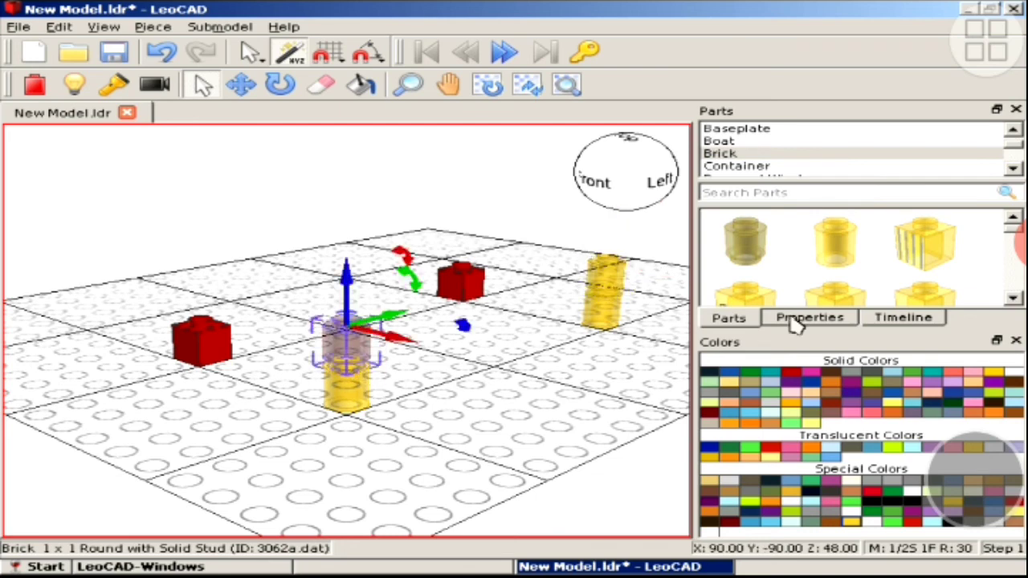
# Browse the Boat parts, then show the Baseplate category in the parts browser
pyautogui.scroll(-3, 1022, 267)
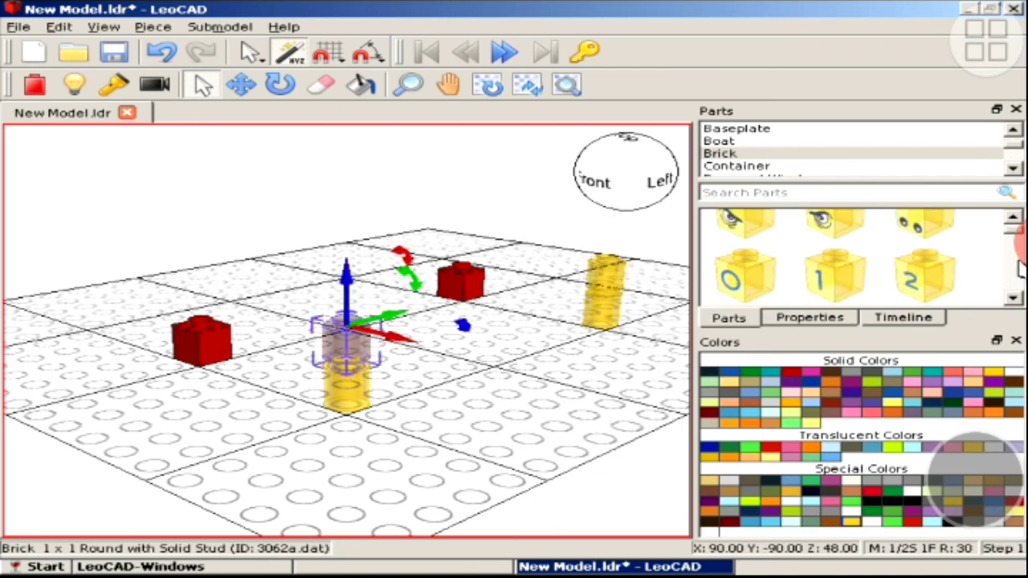
pyautogui.scroll(-2, 1016, 295)
pyautogui.scroll(-5, 1016, 295)
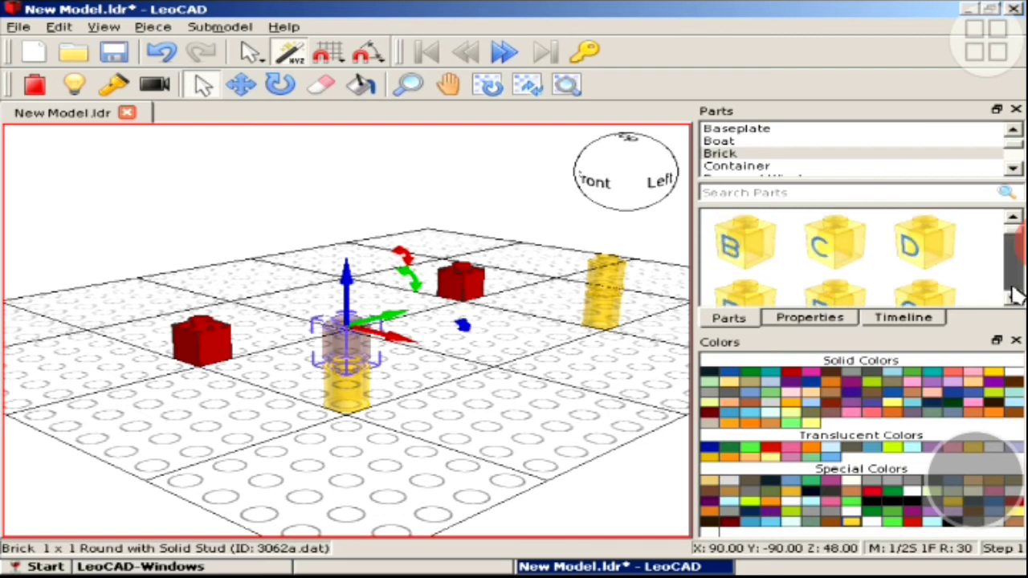
pyautogui.scroll(-5, 1016, 297)
pyautogui.scroll(-5, 1016, 299)
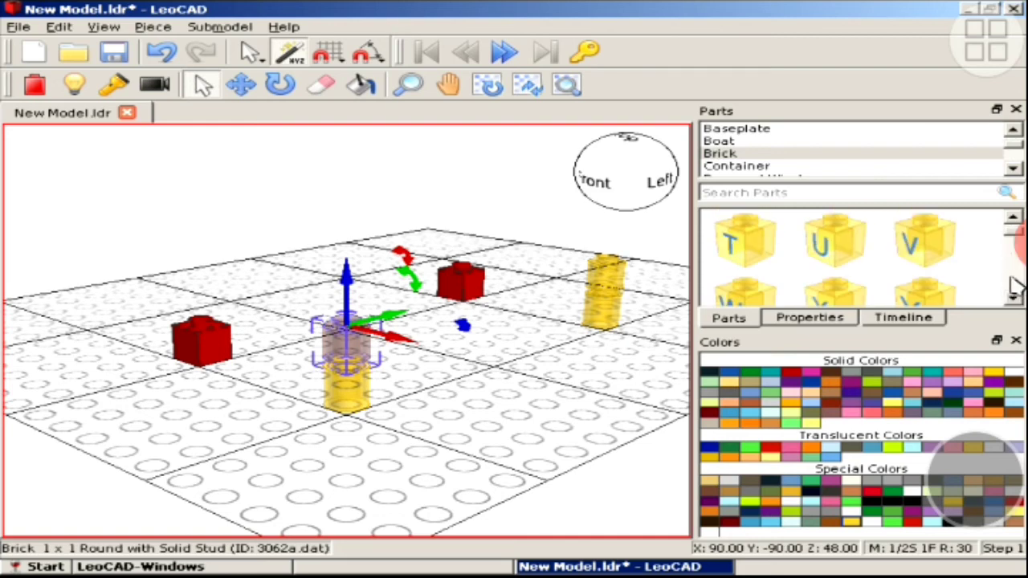
pyautogui.scroll(-2, 1015, 286)
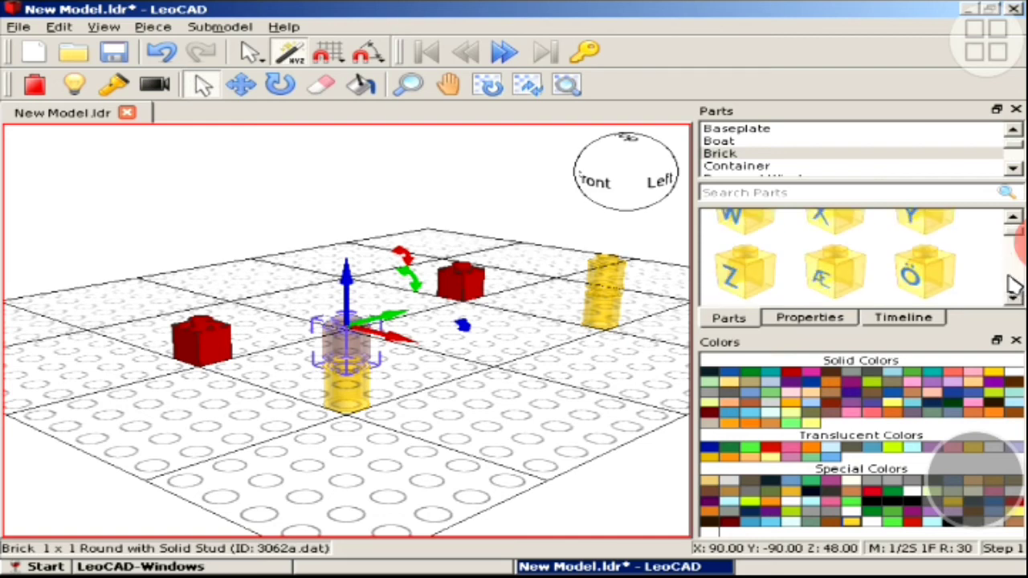
pyautogui.click(722, 145)
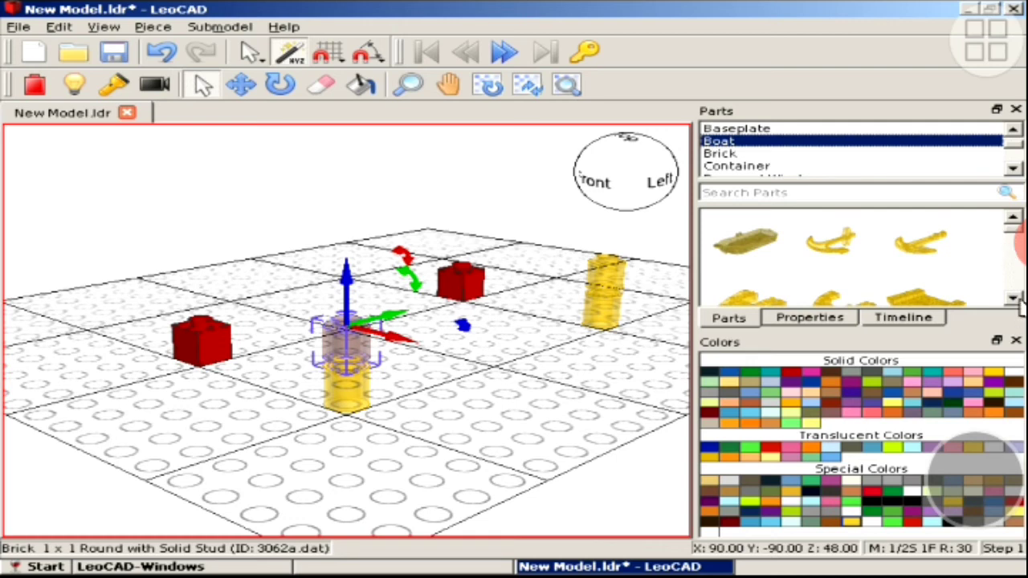
pyautogui.click(1015, 298)
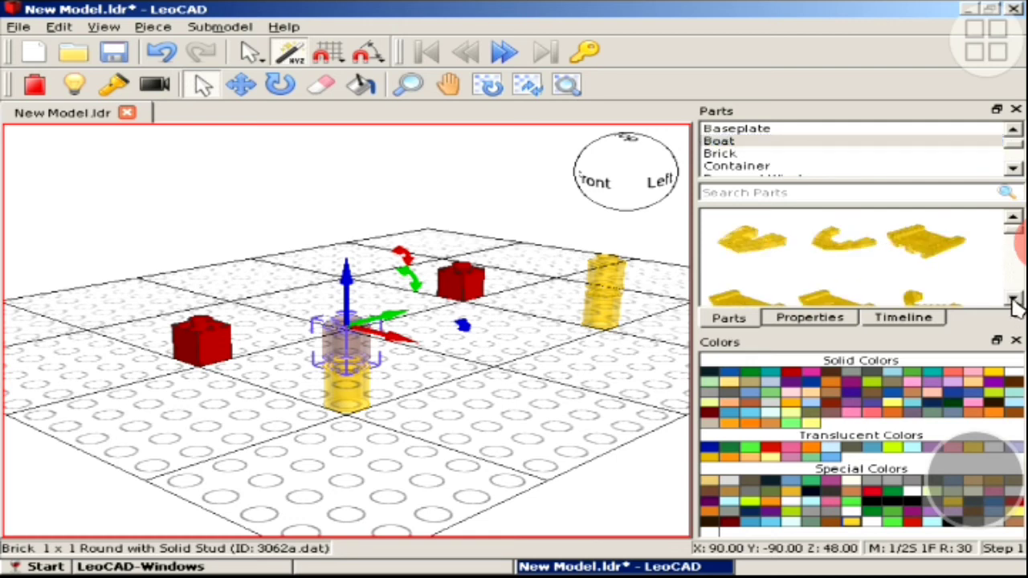
pyautogui.click(1013, 298)
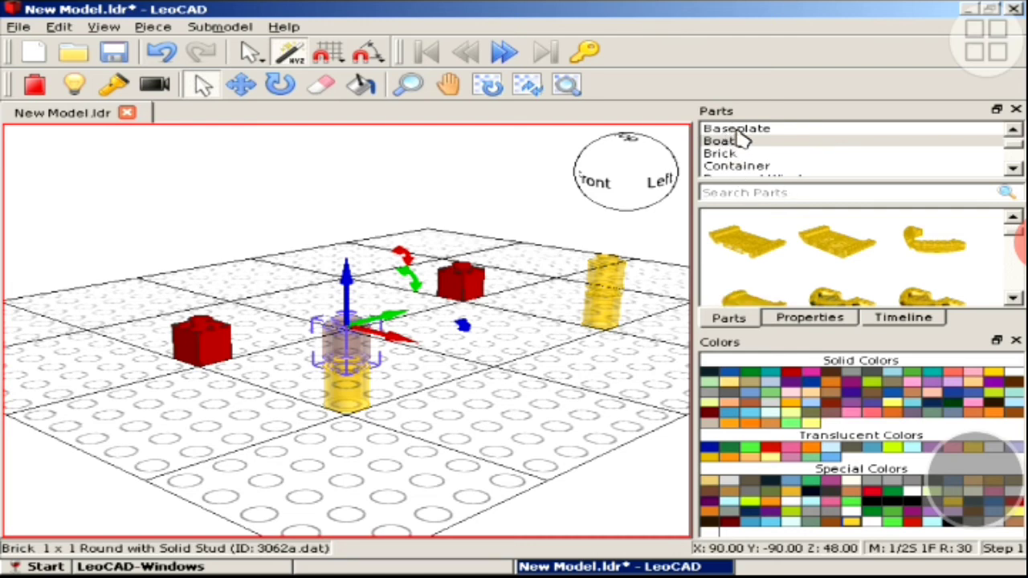
pyautogui.click(740, 133)
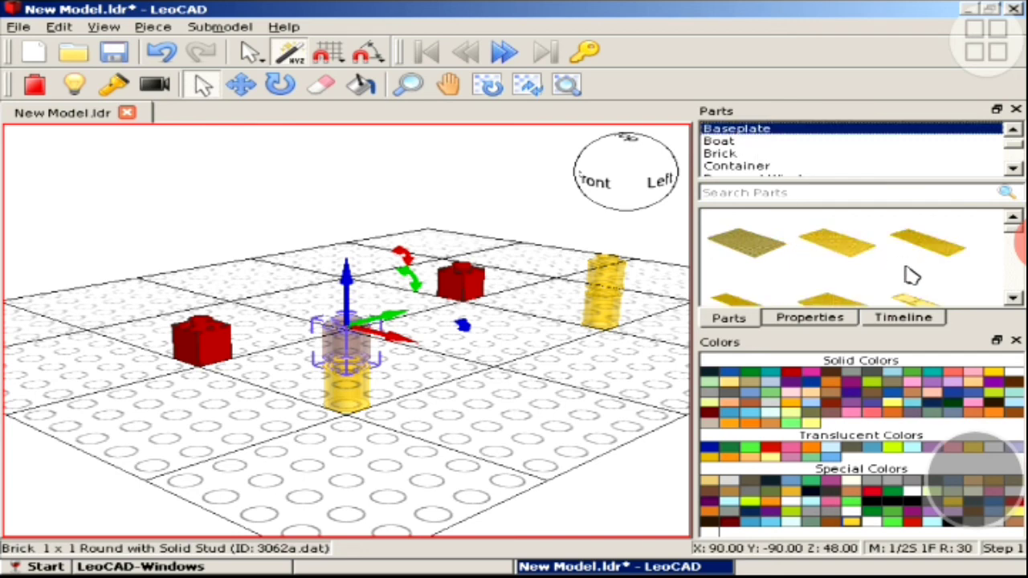
# Place a Trans Light Blue baseplate beneath the bricks and deselect it
pyautogui.click(1014, 300)
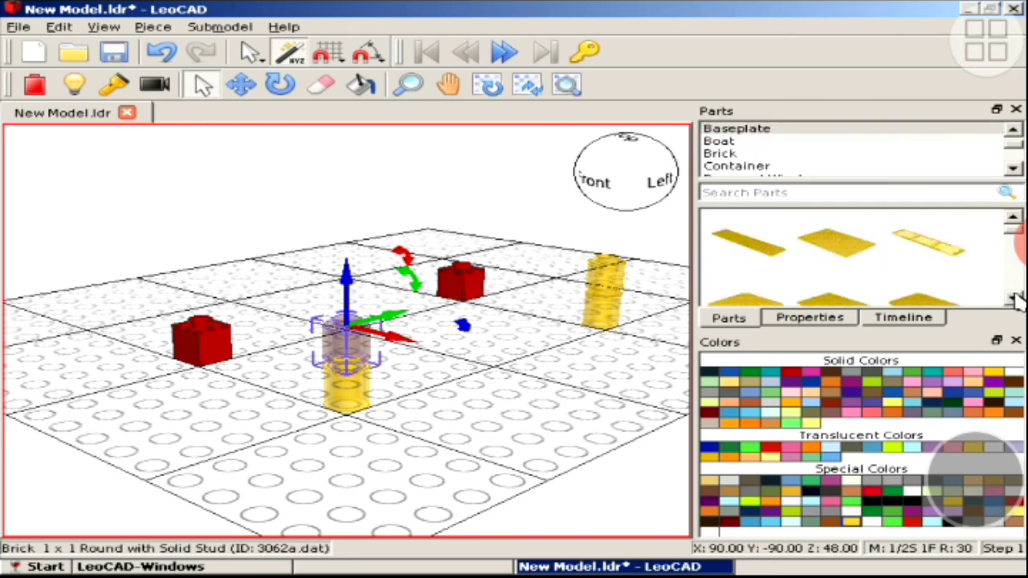
pyautogui.hotkey('ctrl', 'z')
pyautogui.click(918, 448)
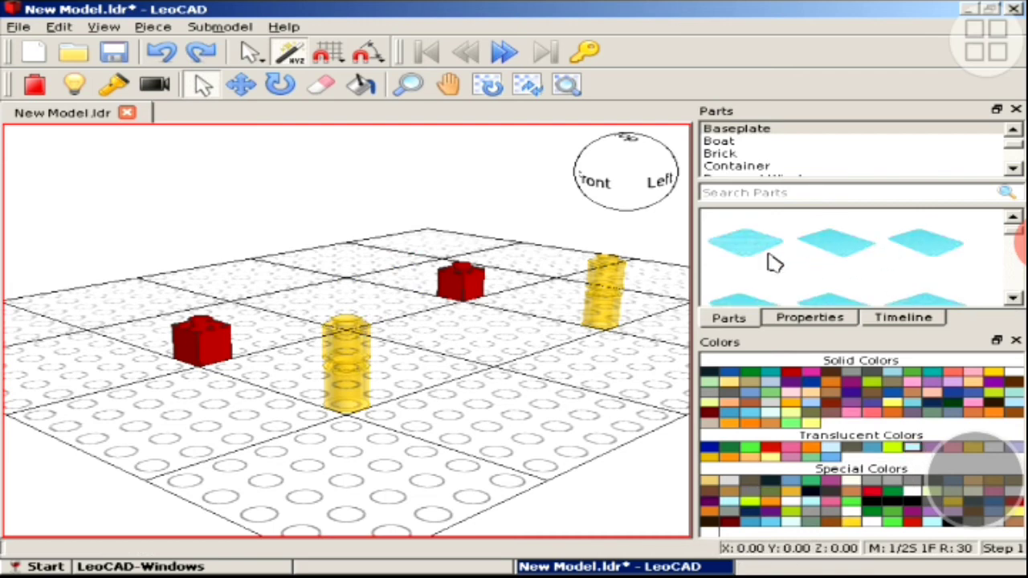
pyautogui.moveTo(934, 303)
pyautogui.mouseDown()
pyautogui.moveTo(334, 330)
pyautogui.moveTo(321, 306)
pyautogui.mouseUp()
pyautogui.click(521, 466)
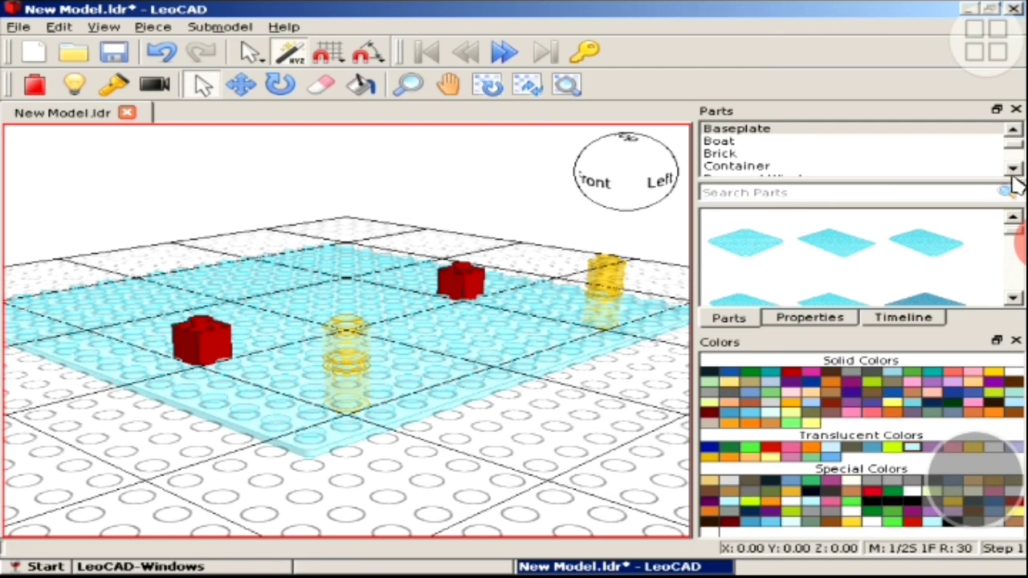
pyautogui.scroll(-1, 1013, 175)
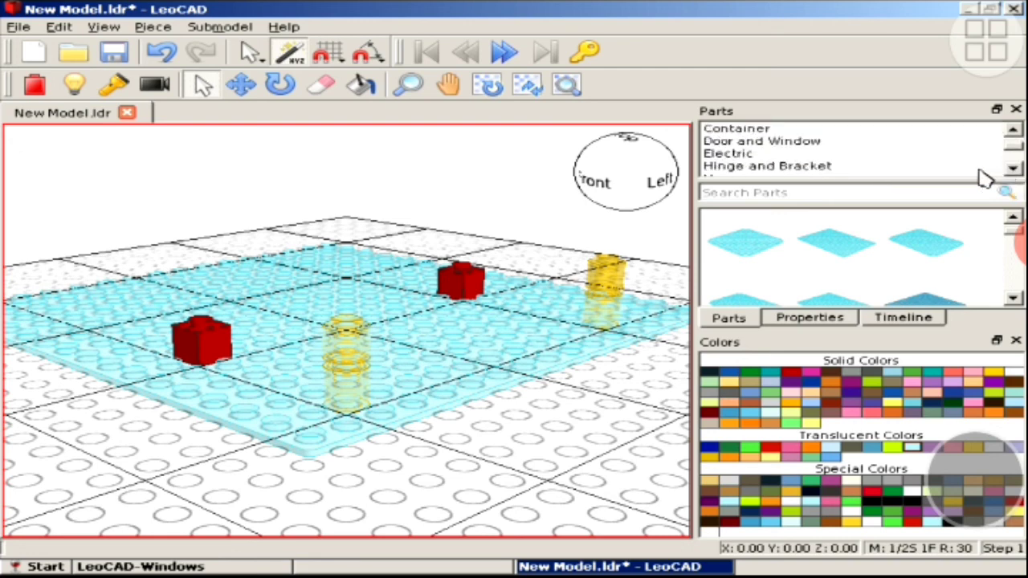
# Add a red 1x3x1 door with yellow stripes from Door and Window
pyautogui.click(783, 145)
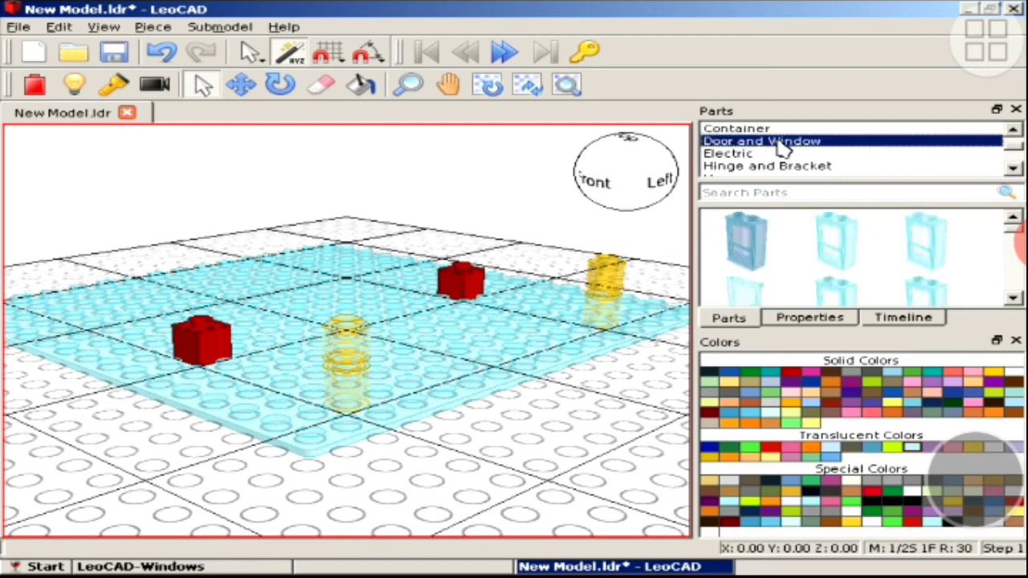
pyautogui.click(791, 373)
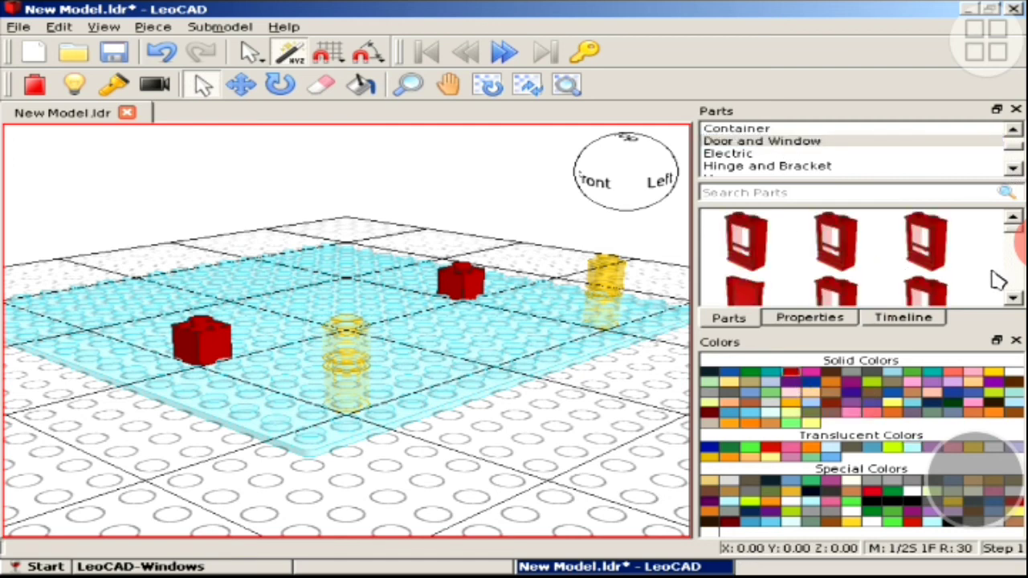
pyautogui.scroll(-5, 1020, 279)
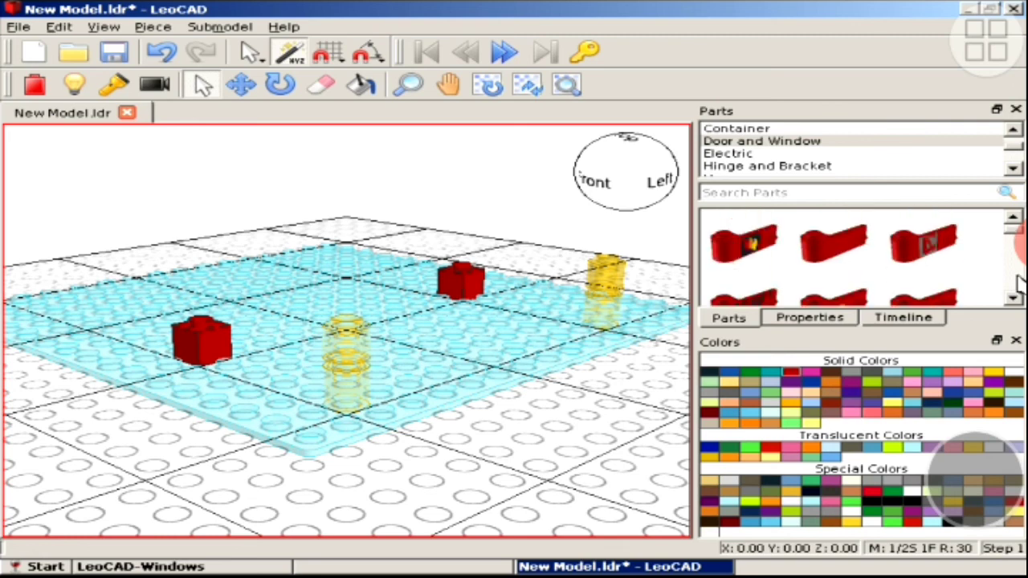
pyautogui.scroll(-2, 1020, 285)
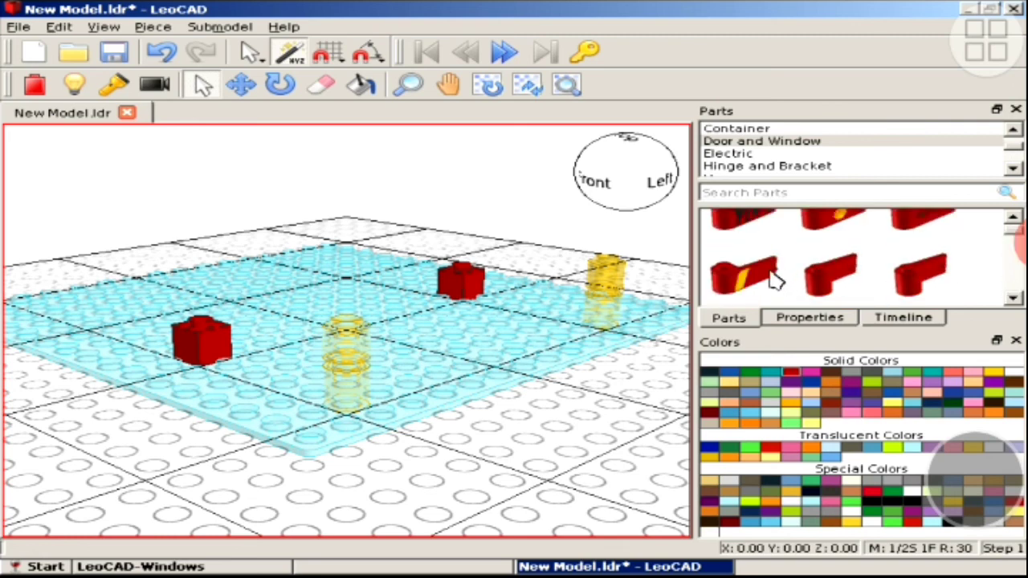
pyautogui.moveTo(772, 278); pyautogui.dragTo(426, 345)
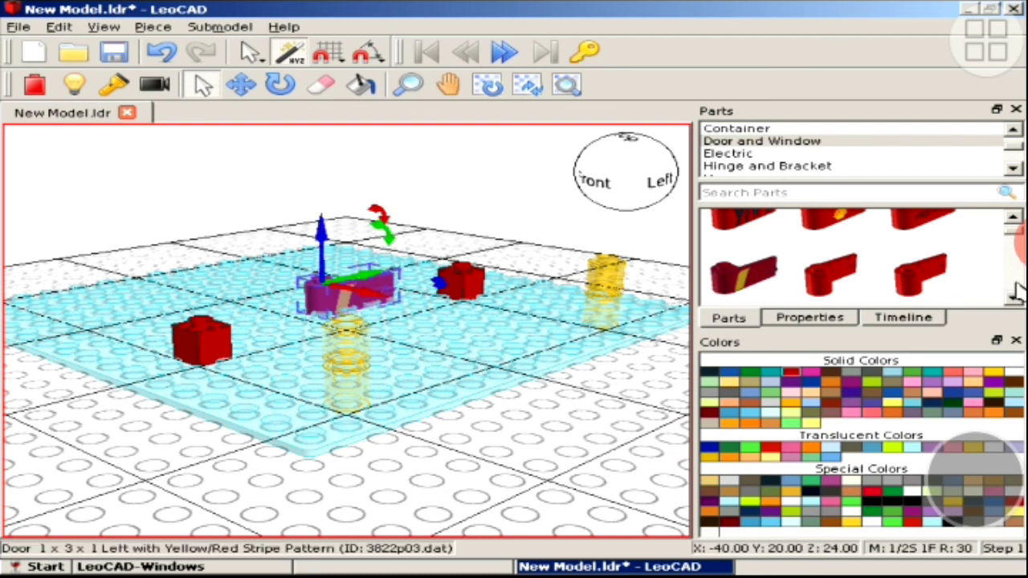
# Add a red 1x3x3 door with blue lower section, then deselect it
pyautogui.scroll(-2, 1010, 287)
pyautogui.scroll(-1, 1015, 283)
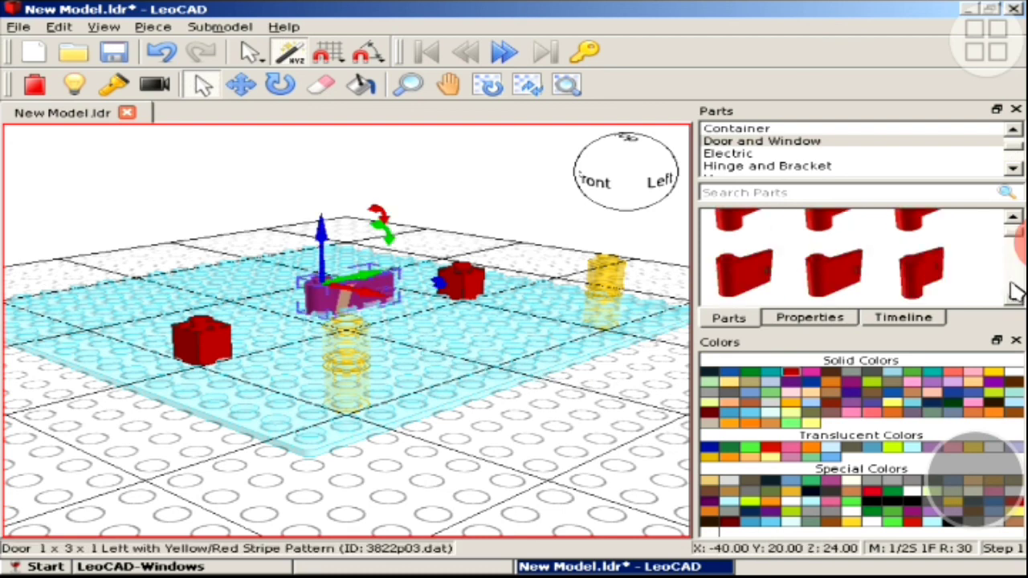
pyautogui.scroll(1, 1011, 289)
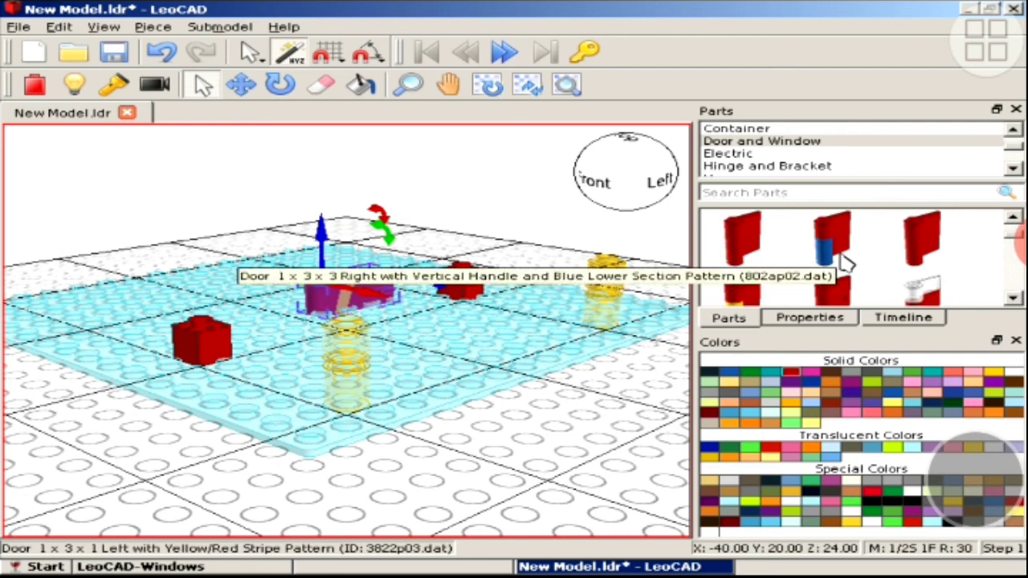
pyautogui.moveTo(843, 261); pyautogui.dragTo(313, 265)
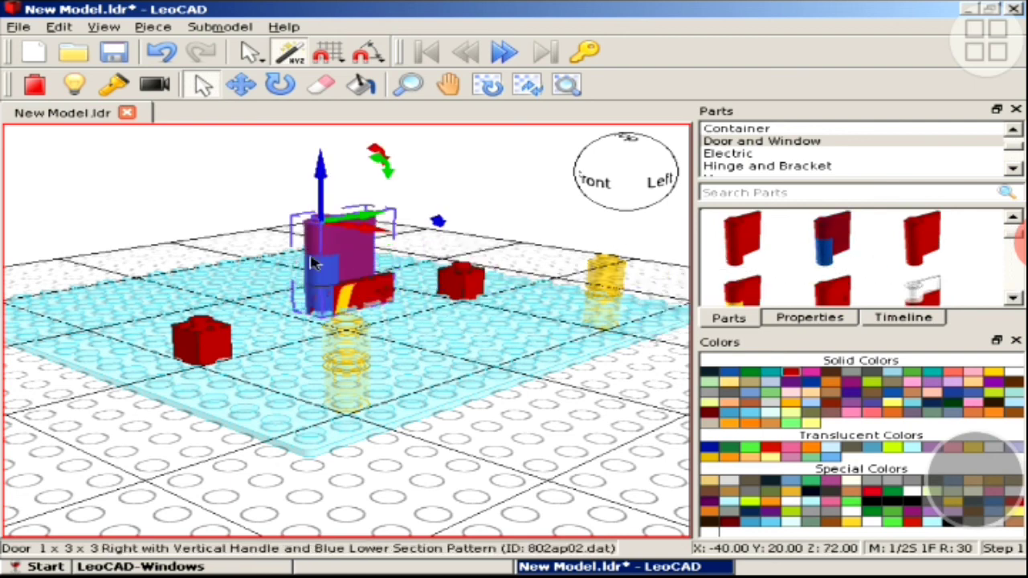
pyautogui.click(509, 440)
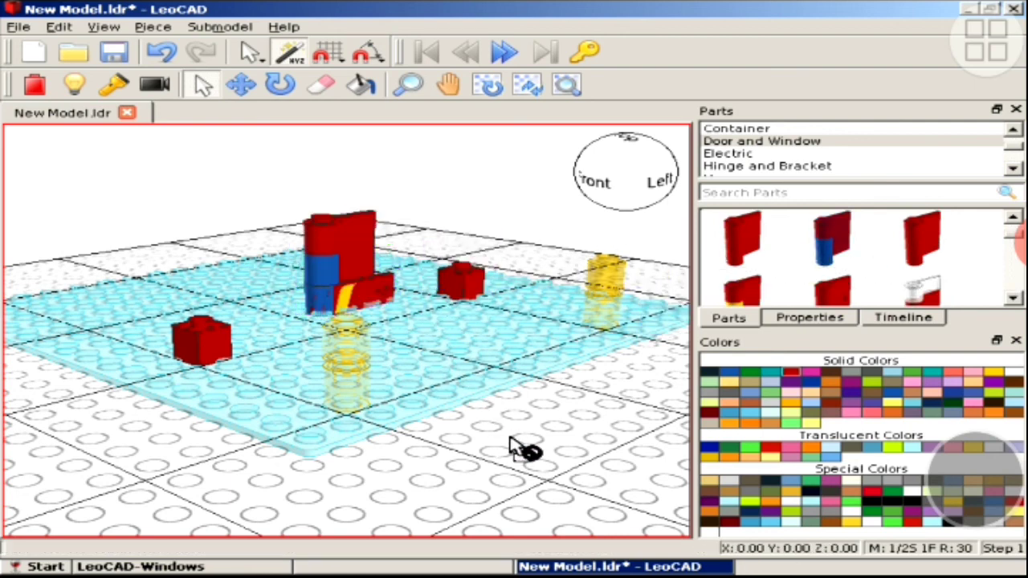
# Open the Minifig parts category and expand its part list
pyautogui.click(1014, 169)
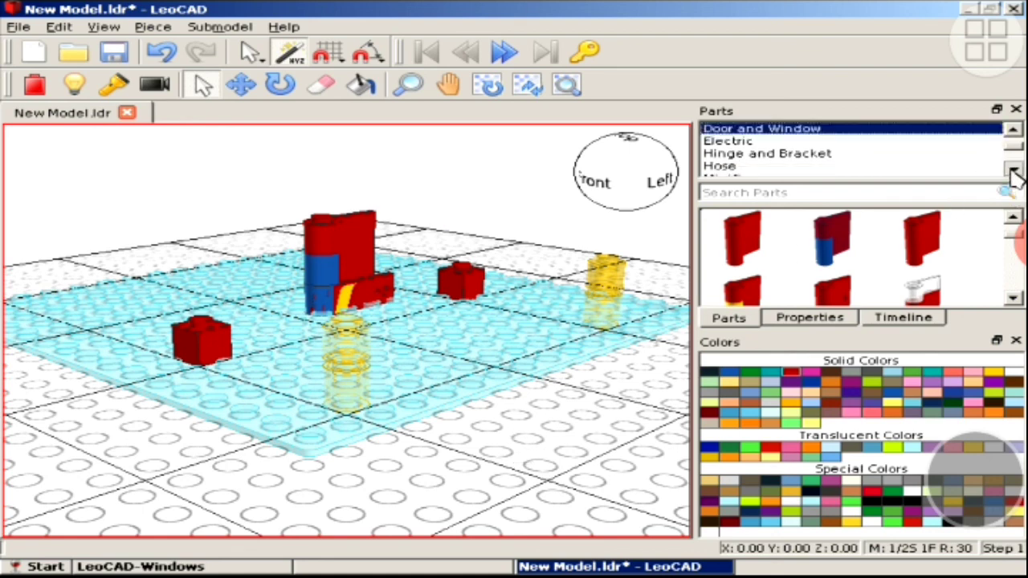
pyautogui.click(1013, 169)
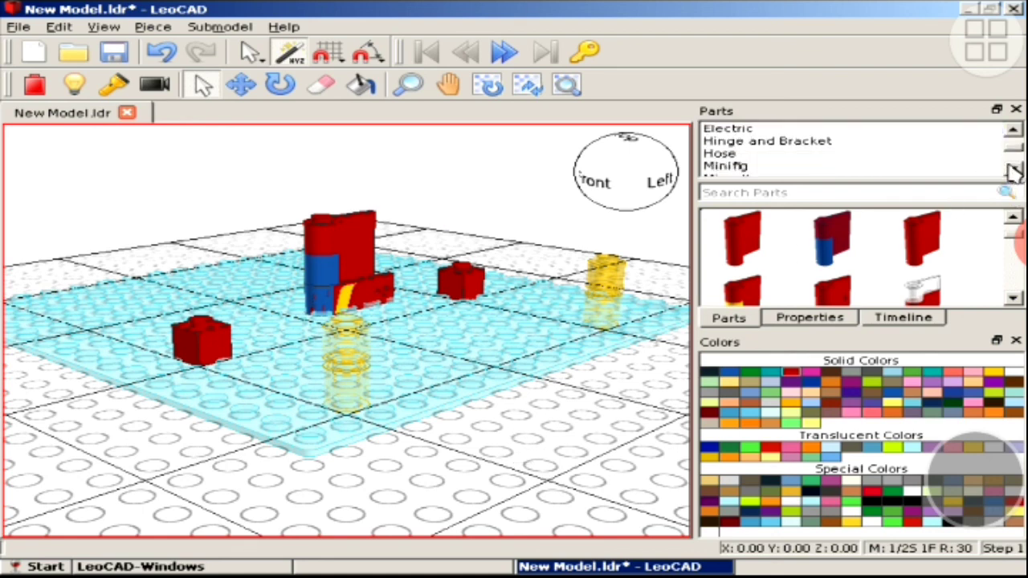
pyautogui.click(746, 169)
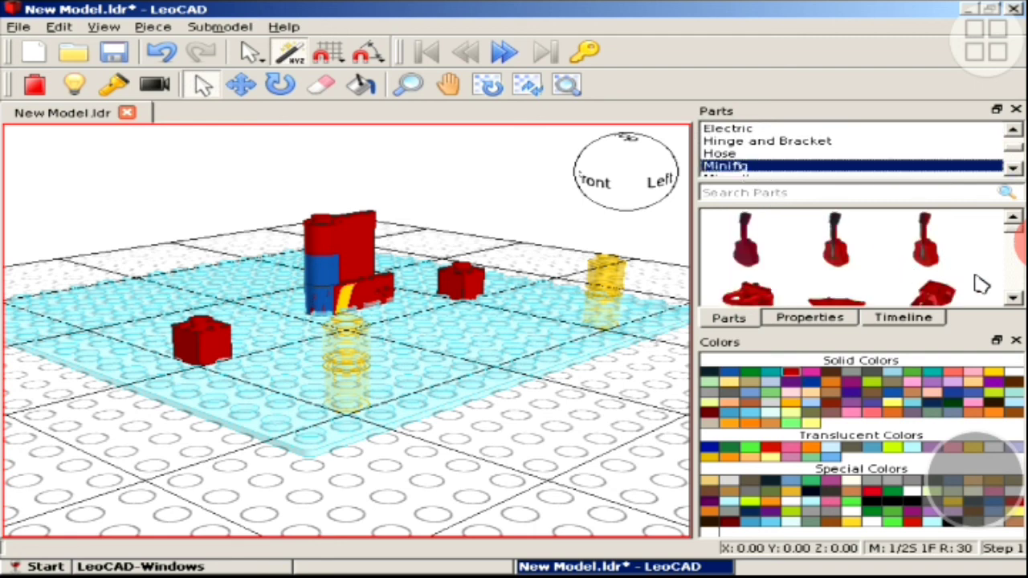
pyautogui.click(1021, 291)
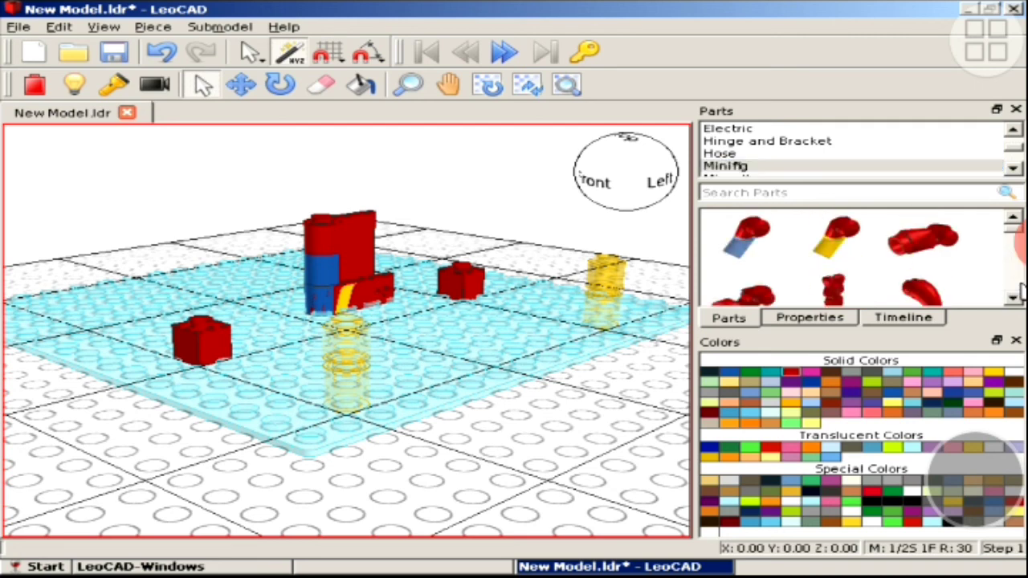
# Place the smiling Minifig Baby with Head (25126p01c01) on the front-left red brick
pyautogui.scroll(-3, 1019, 285)
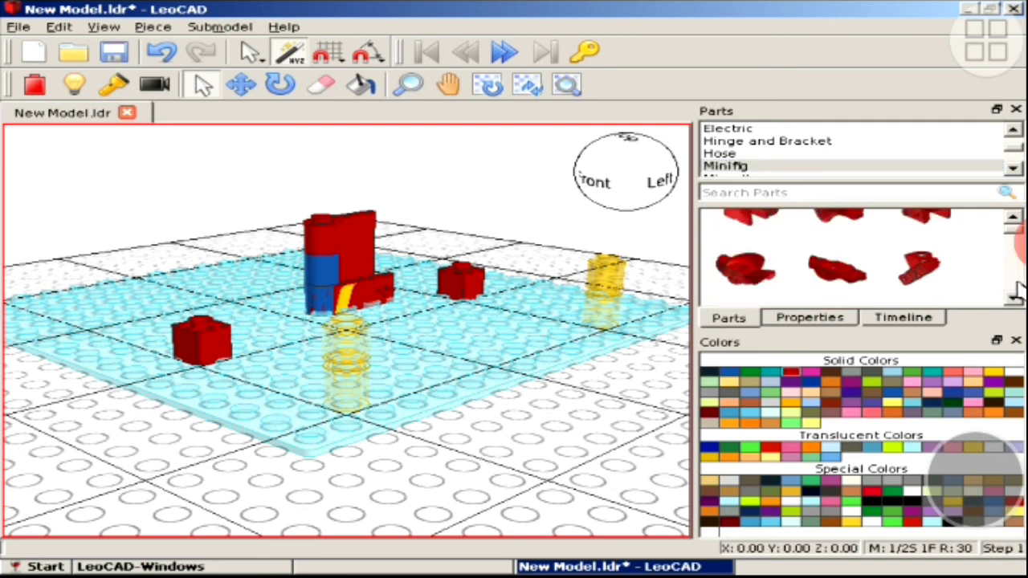
pyautogui.scroll(-1, 1018, 277)
pyautogui.scroll(-2, 1018, 277)
pyautogui.scroll(-1, 1019, 277)
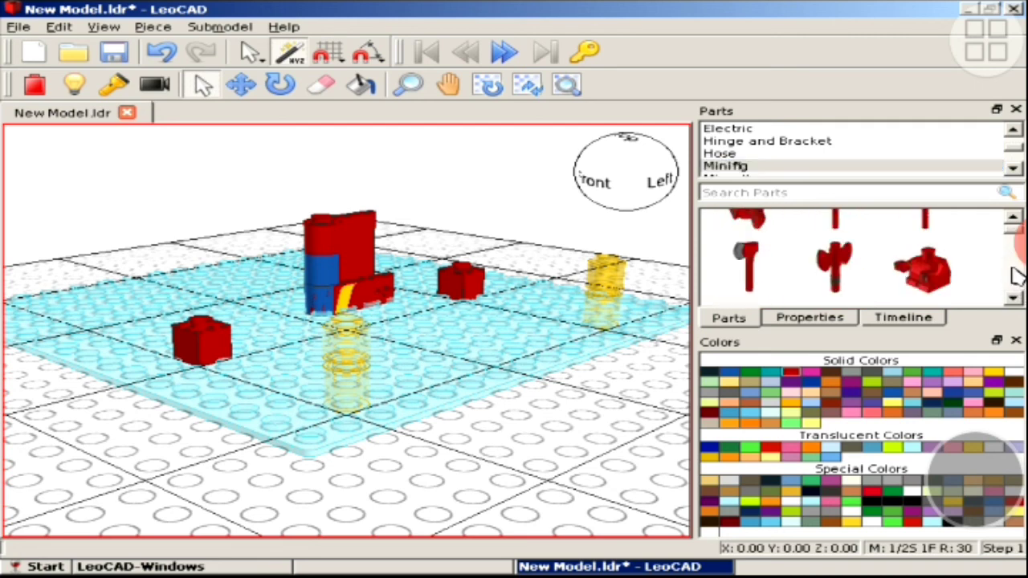
pyautogui.scroll(-1, 1018, 276)
pyautogui.scroll(-1, 1018, 277)
pyautogui.scroll(-1, 1018, 277)
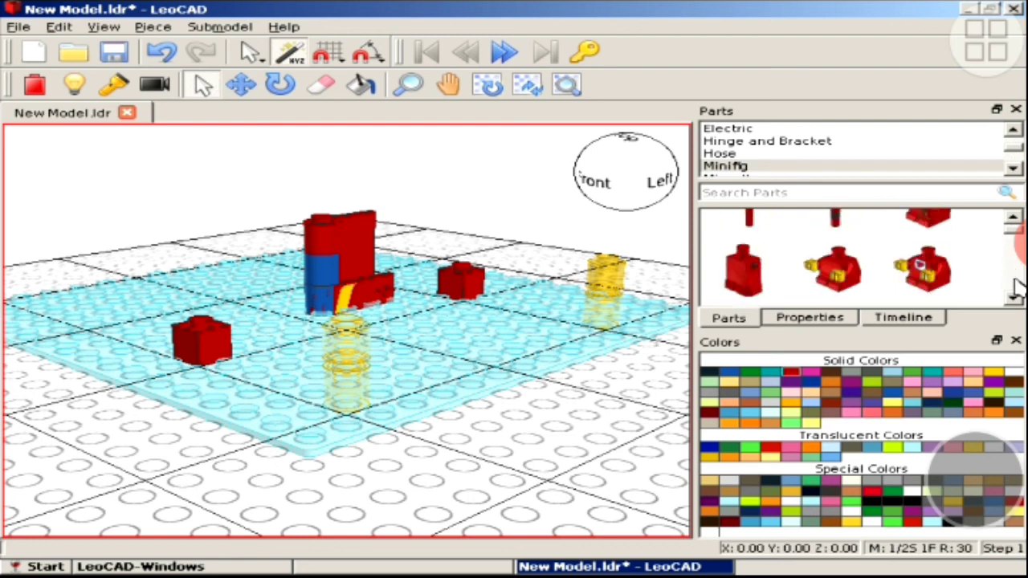
pyautogui.scroll(-1, 1018, 277)
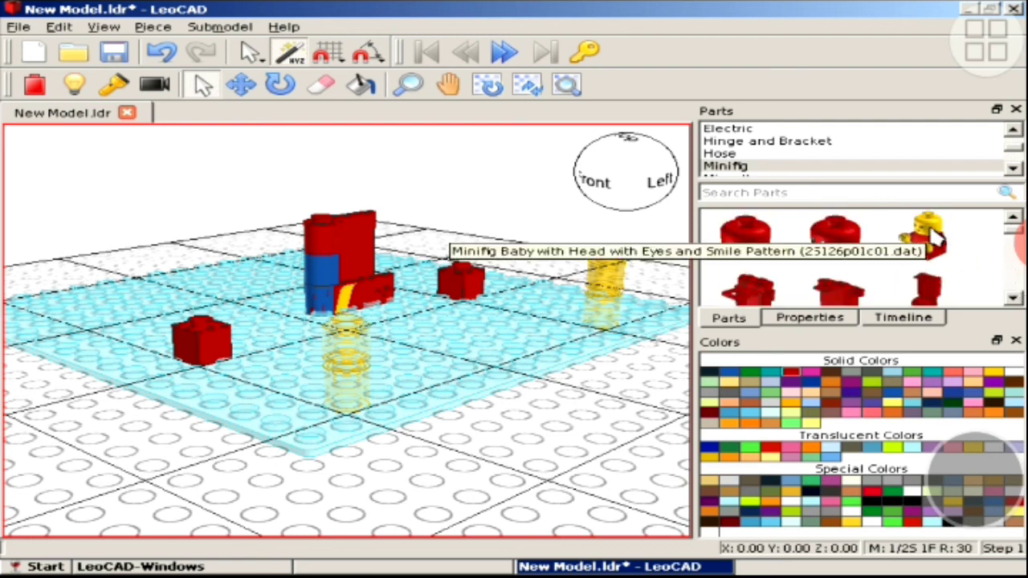
pyautogui.moveTo(932, 237)
pyautogui.mouseDown()
pyautogui.moveTo(285, 353)
pyautogui.moveTo(192, 326)
pyautogui.moveTo(228, 342)
pyautogui.mouseUp()
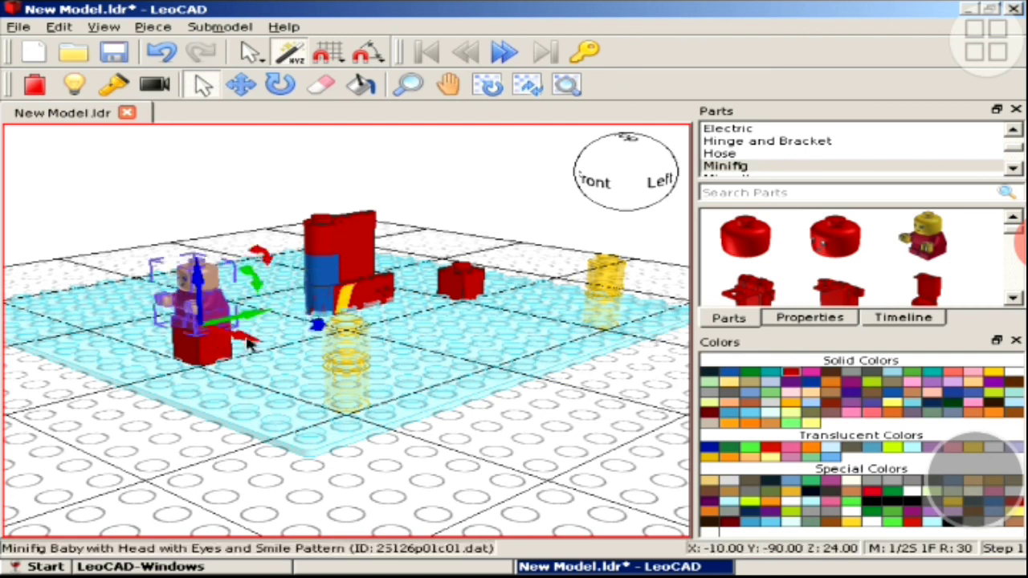
pyautogui.click(537, 494)
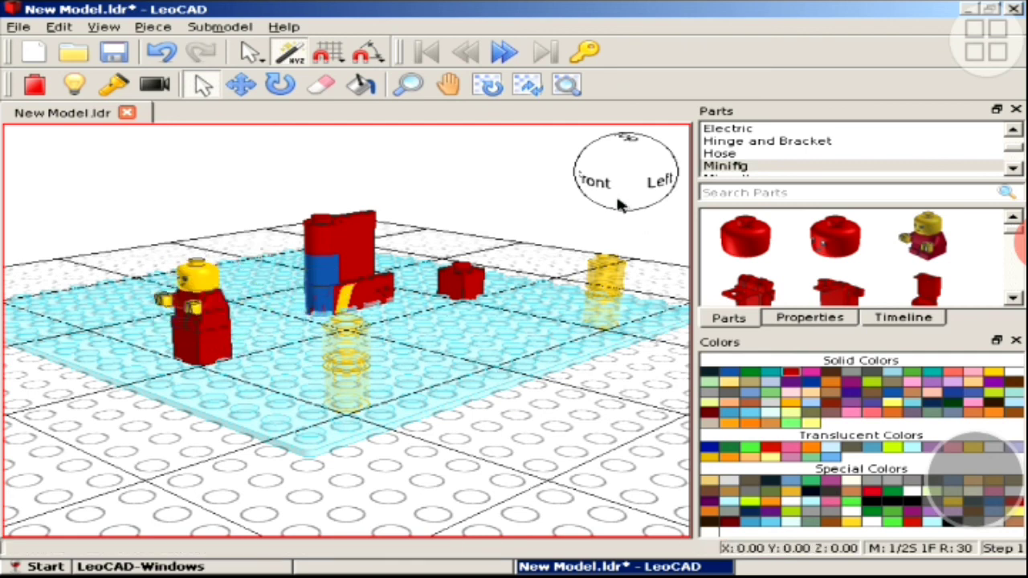